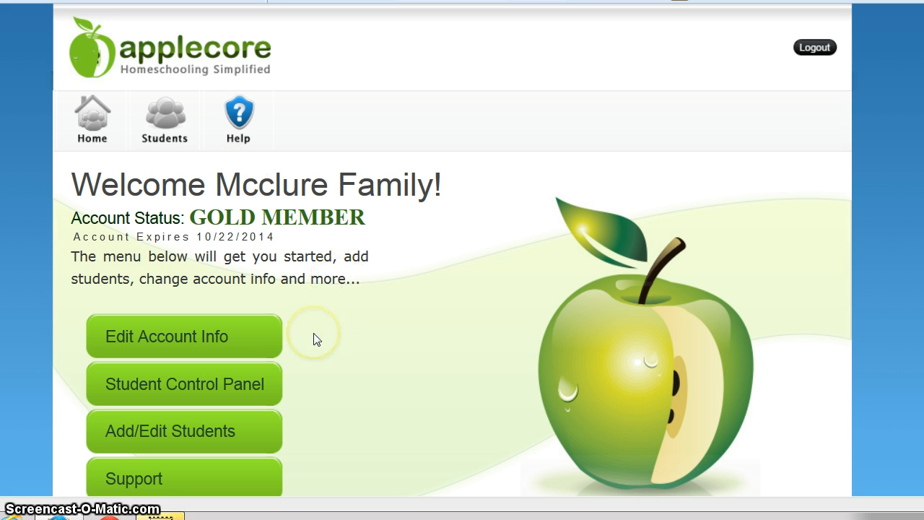
# Open the Add Students form and enter the student's first name.
pyautogui.click(218, 388)
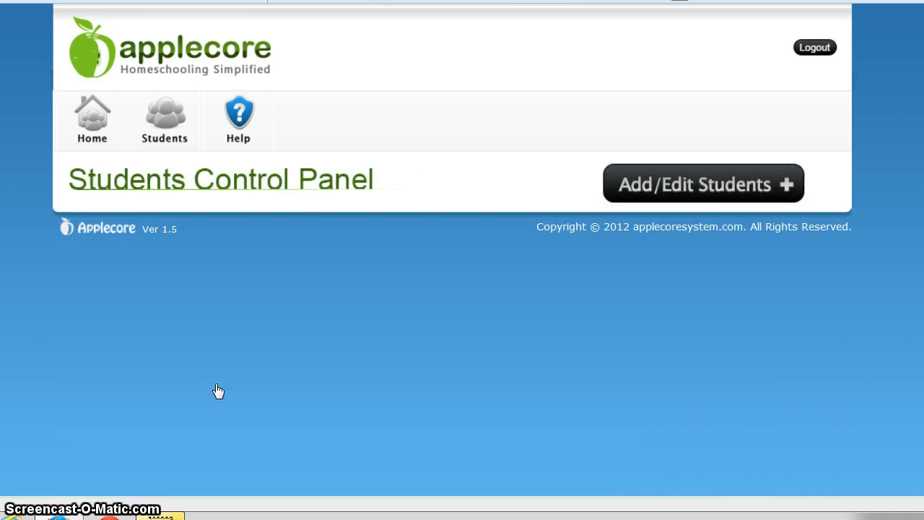
pyautogui.click(706, 188)
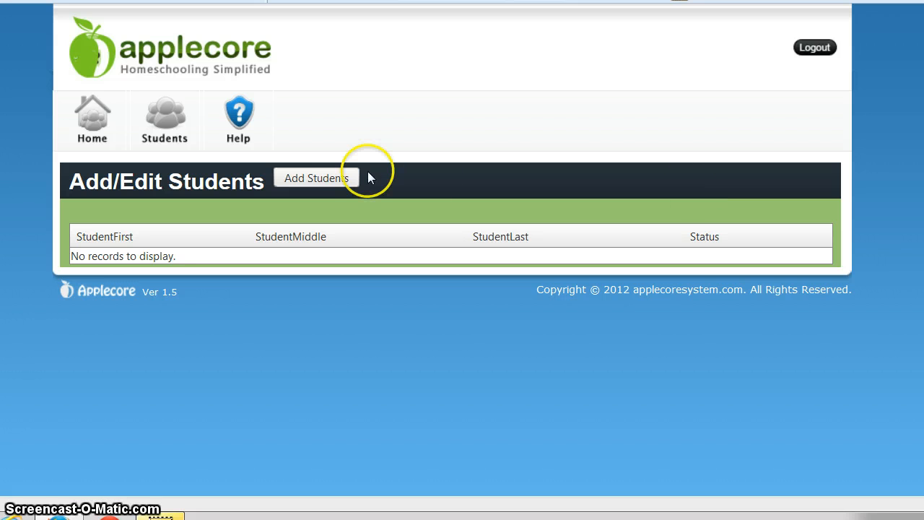
pyautogui.click(315, 182)
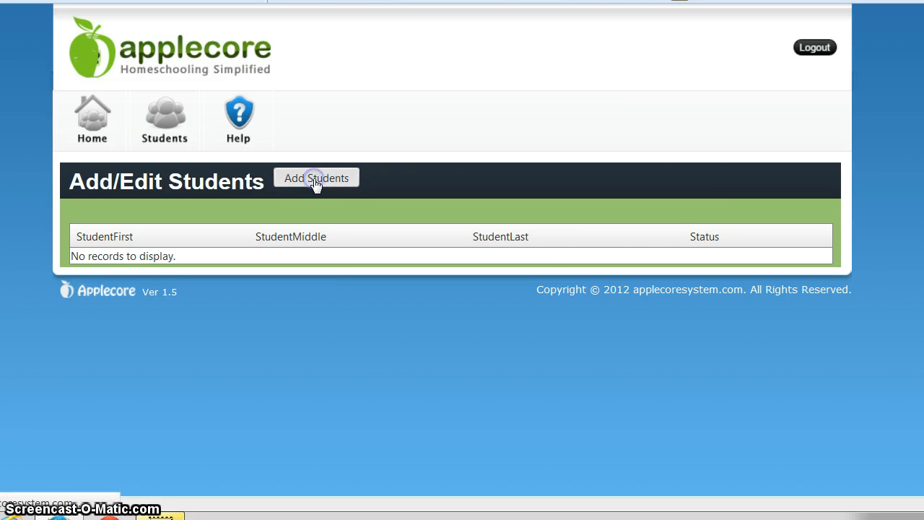
pyautogui.click(197, 247)
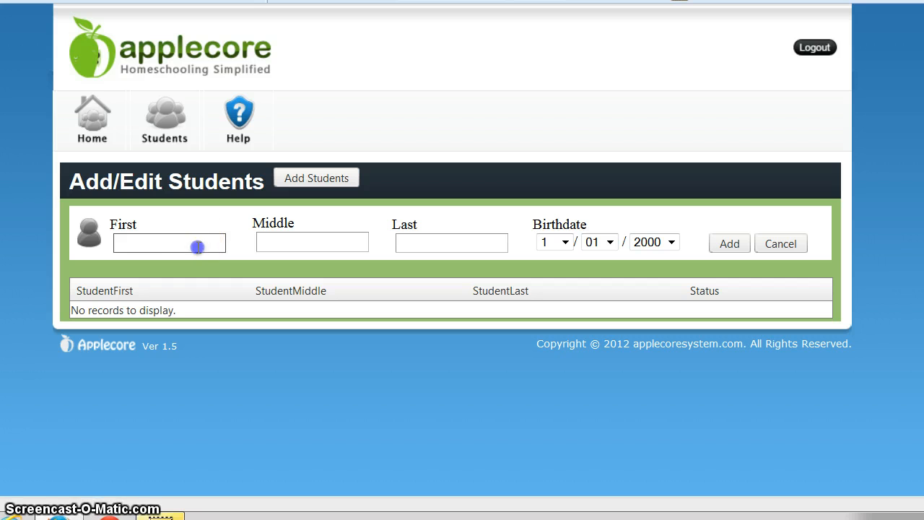
pyautogui.write('Jonah')
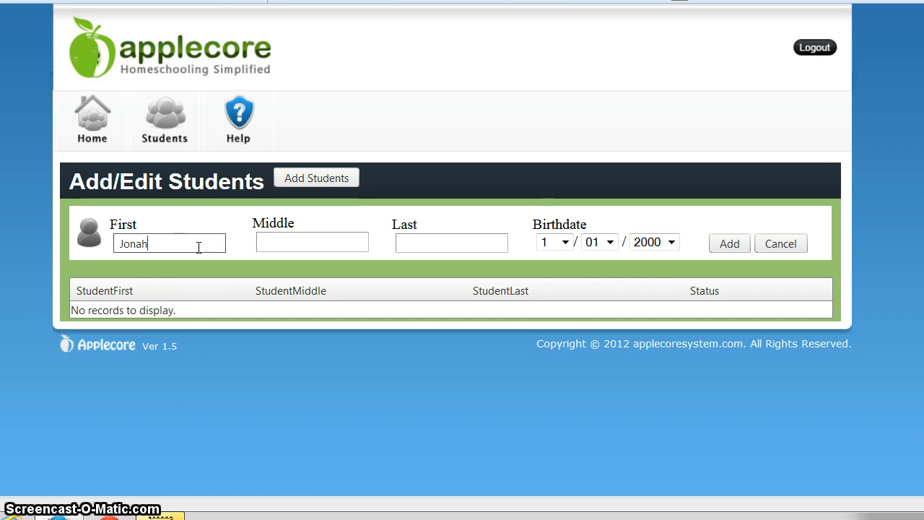
pyautogui.click(565, 242)
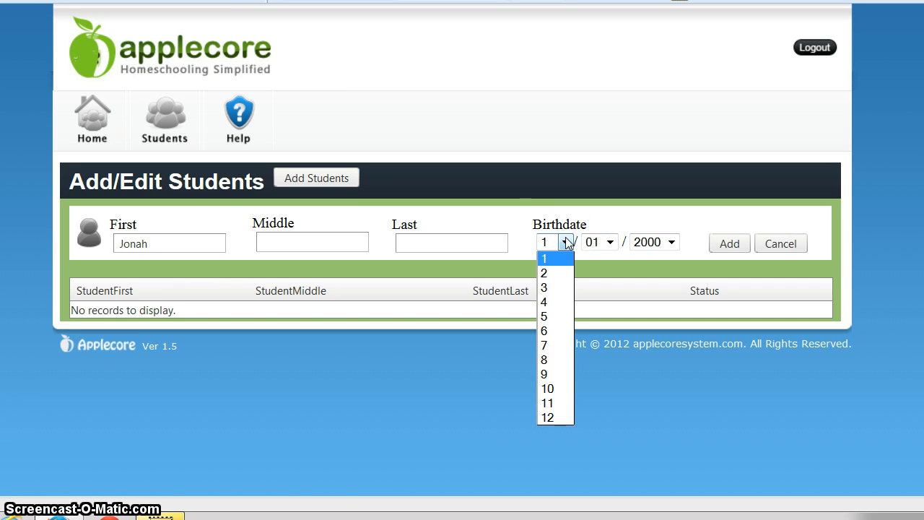
pyautogui.click(552, 346)
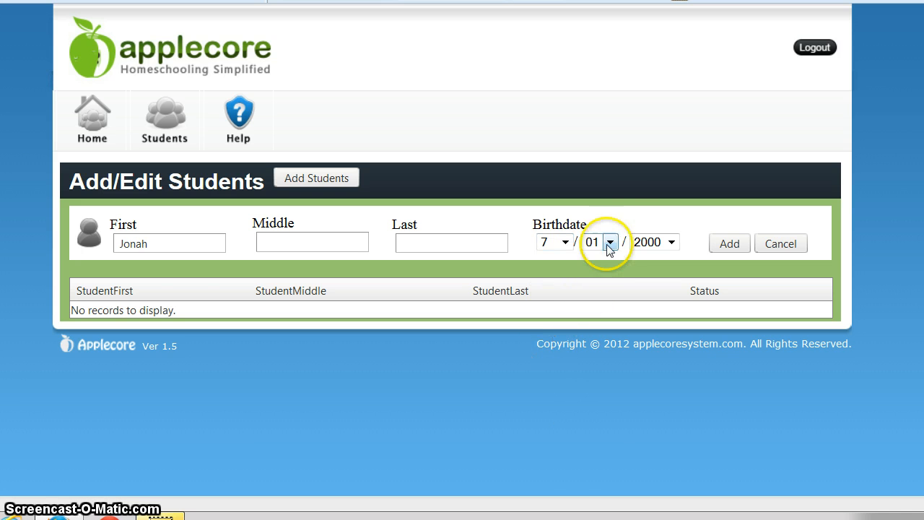
pyautogui.click(611, 243)
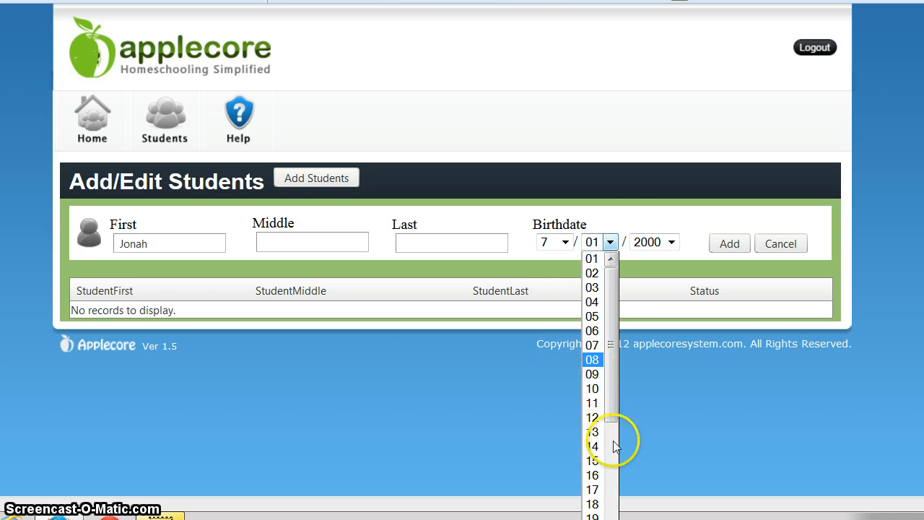
pyautogui.moveTo(611, 382); pyautogui.dragTo(612, 447)
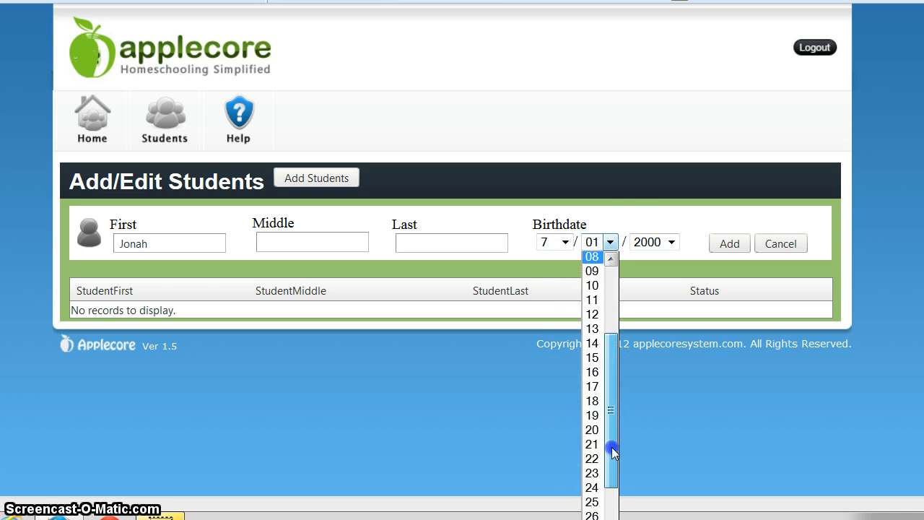
pyautogui.click(593, 515)
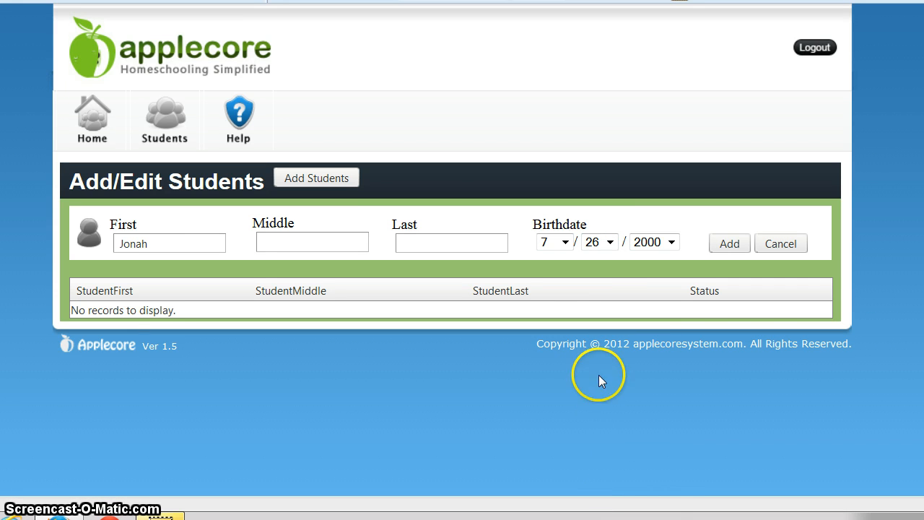
pyautogui.click(674, 241)
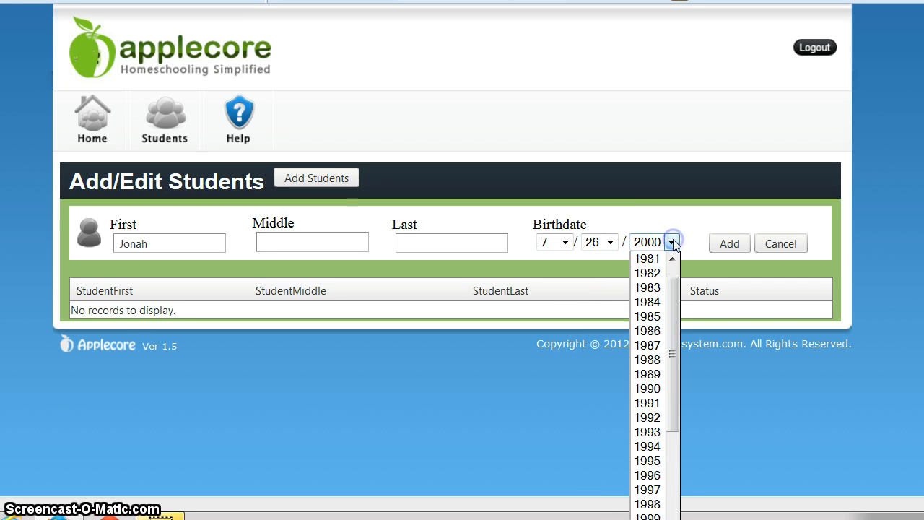
pyautogui.moveTo(676, 310); pyautogui.dragTo(653, 479)
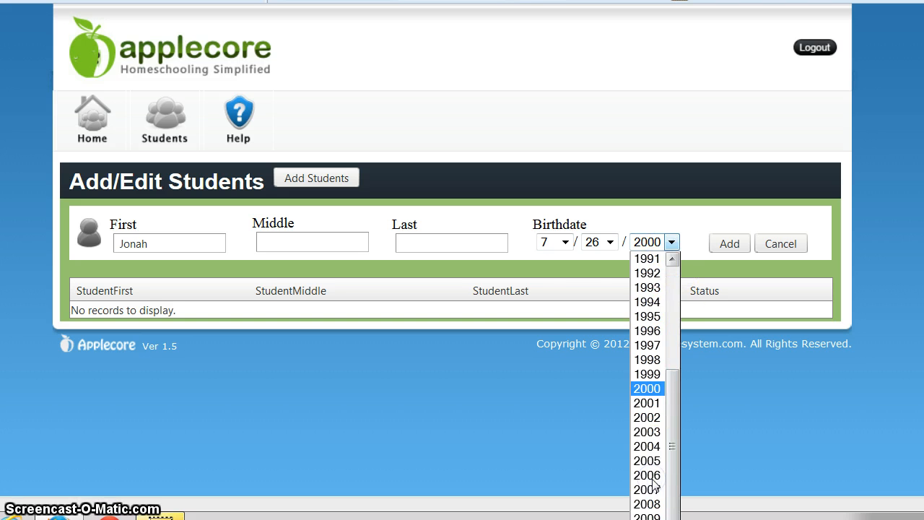
pyautogui.click(654, 492)
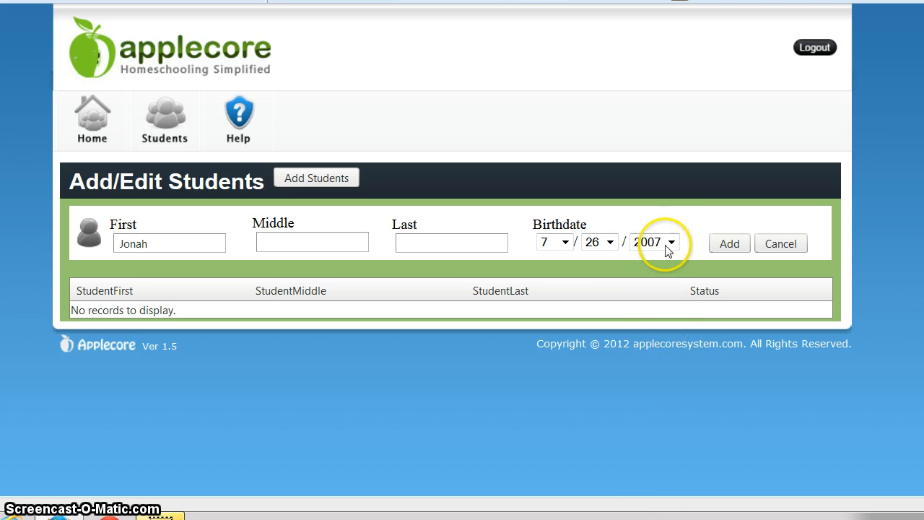
# Enter the student's last name and add the student to the list.
pyautogui.click(730, 241)
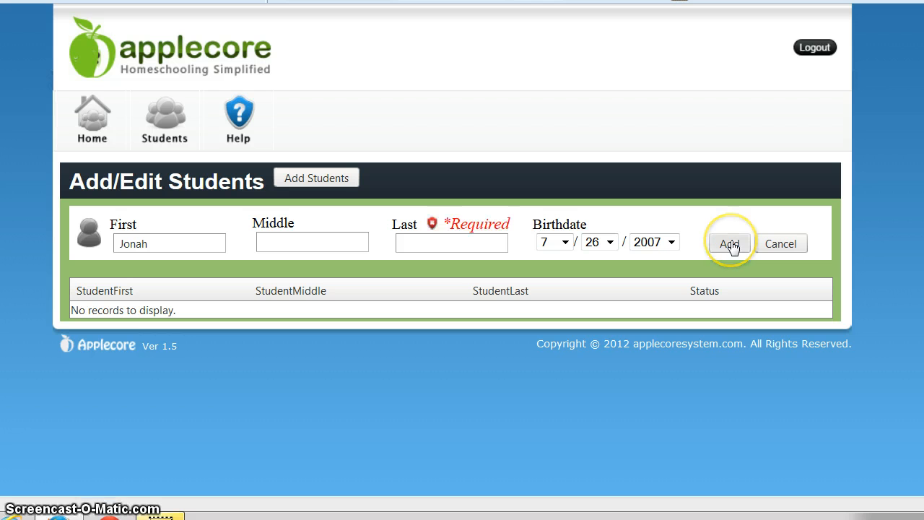
pyautogui.click(462, 243)
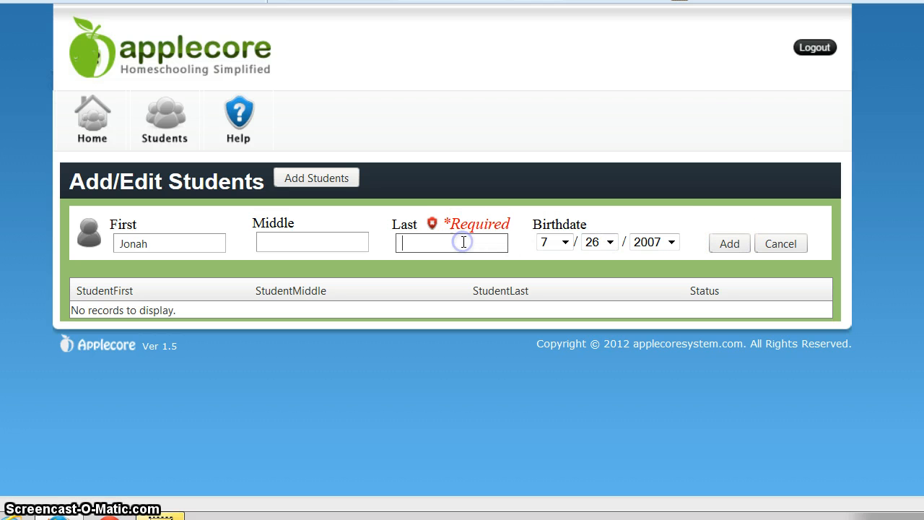
pyautogui.write('M')
pyautogui.click(730, 242)
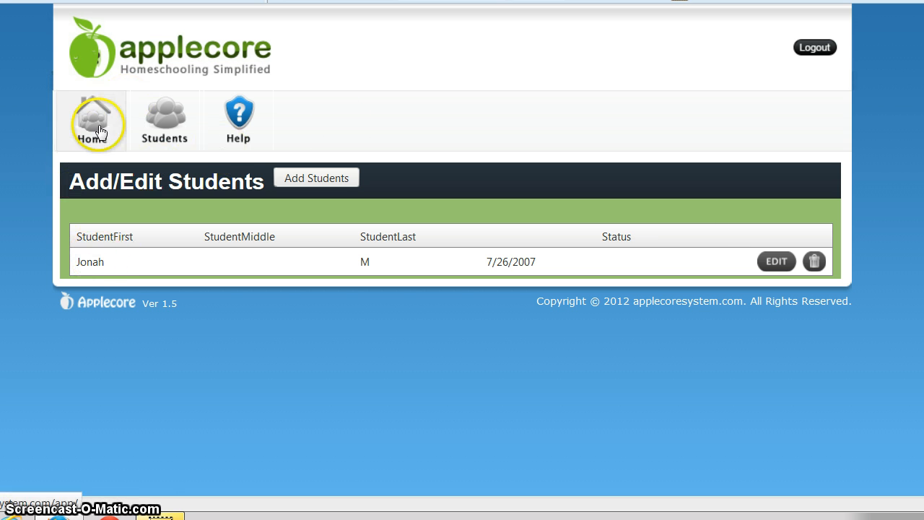
# Add a 2013/2014 school year at 1st grade, then return to the Students Control Panel.
pyautogui.click(167, 121)
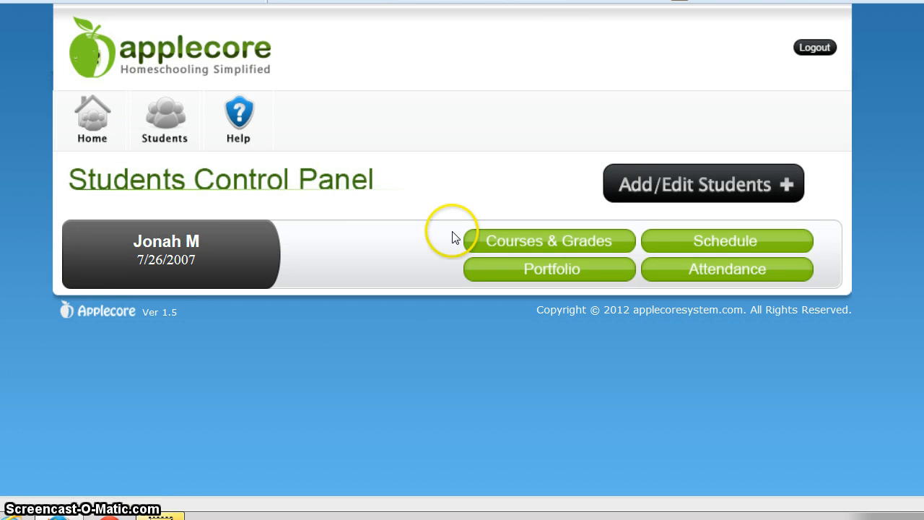
pyautogui.click(539, 243)
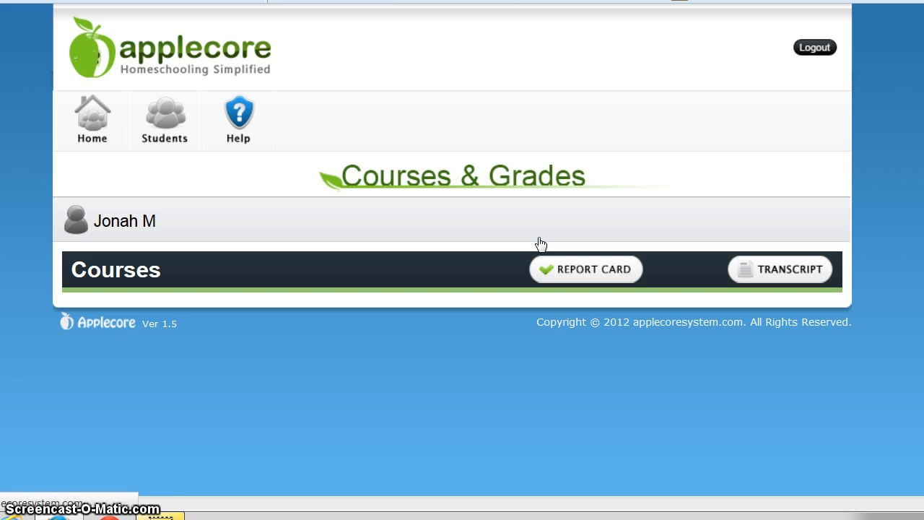
pyautogui.click(206, 273)
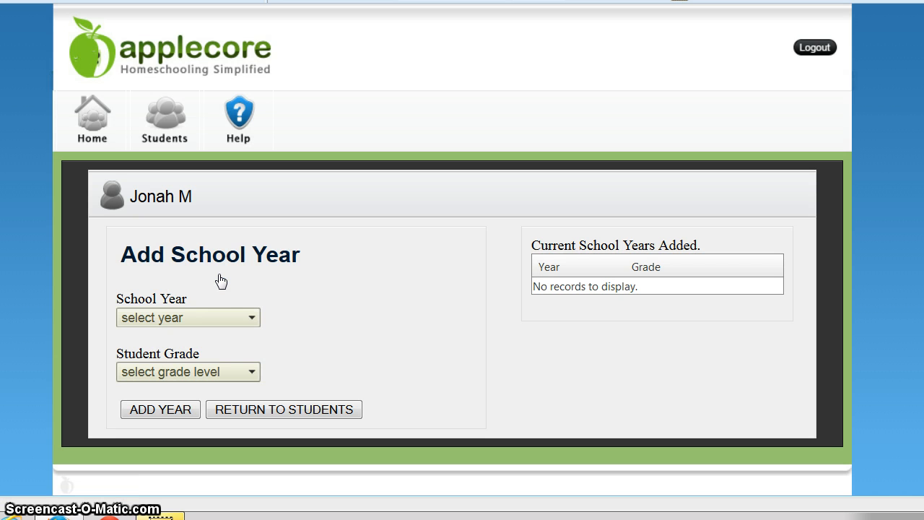
pyautogui.click(249, 318)
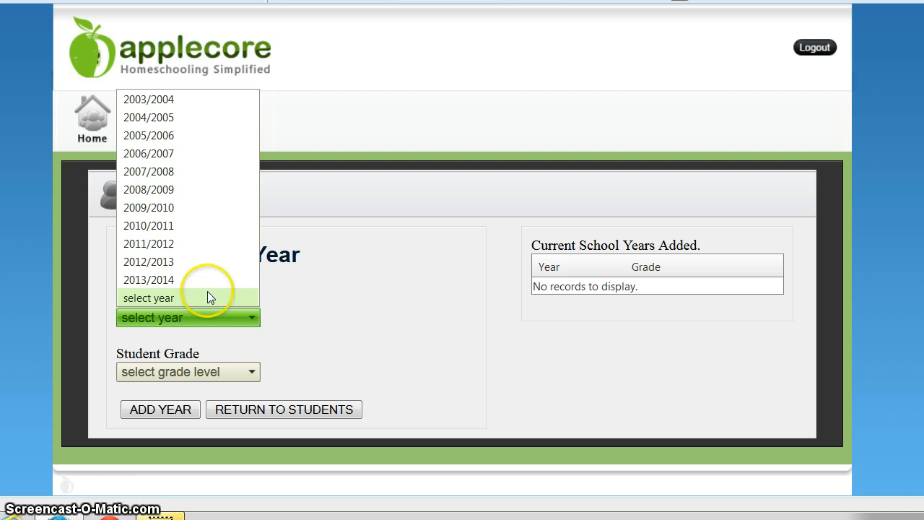
pyautogui.click(207, 281)
pyautogui.click(218, 370)
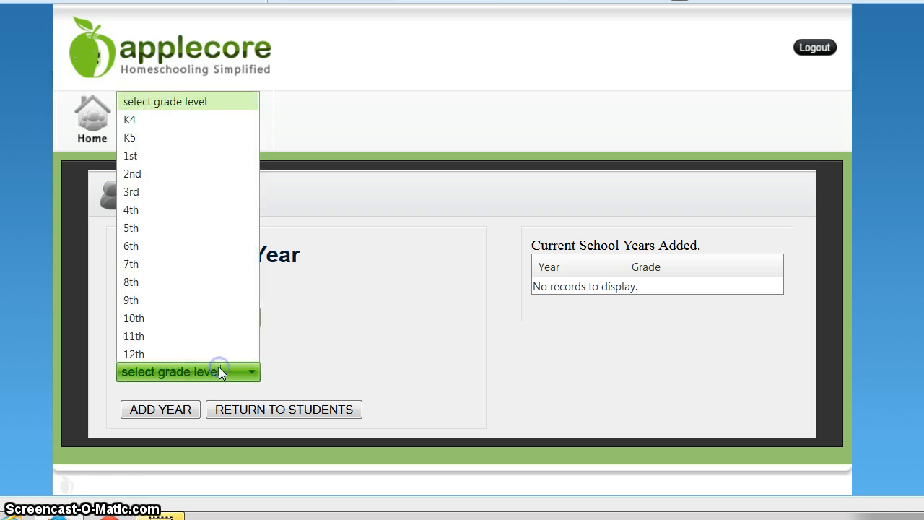
pyautogui.click(143, 138)
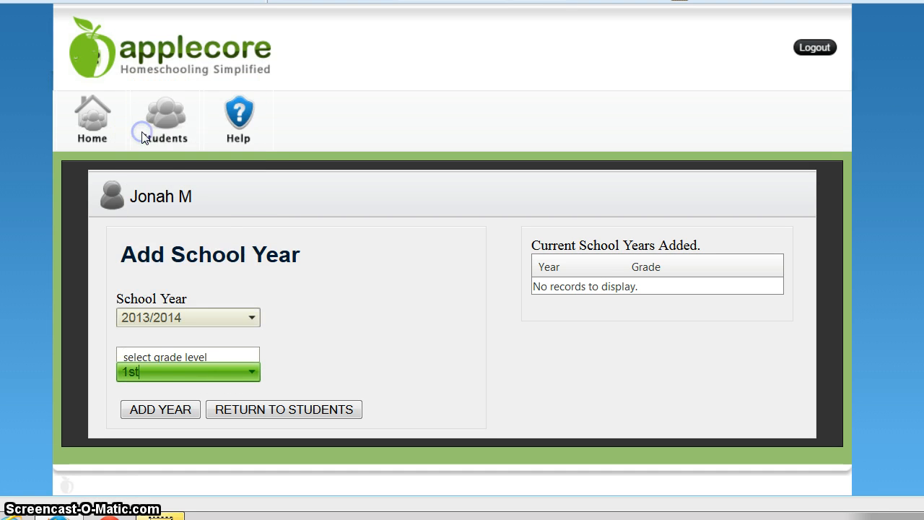
pyautogui.click(186, 410)
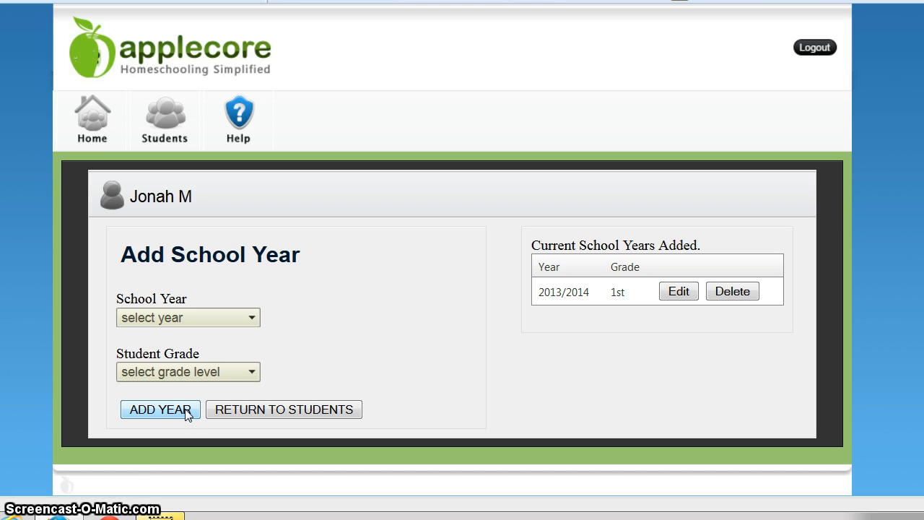
pyautogui.click(165, 409)
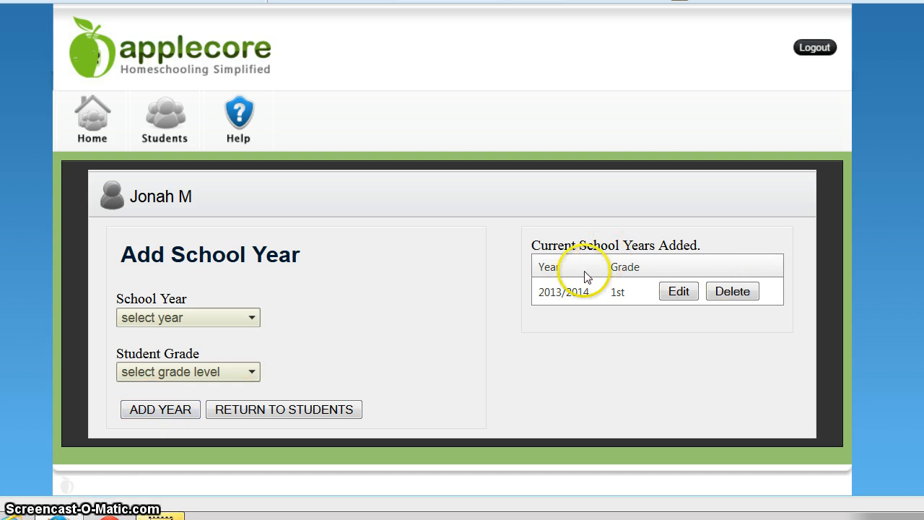
pyautogui.click(151, 139)
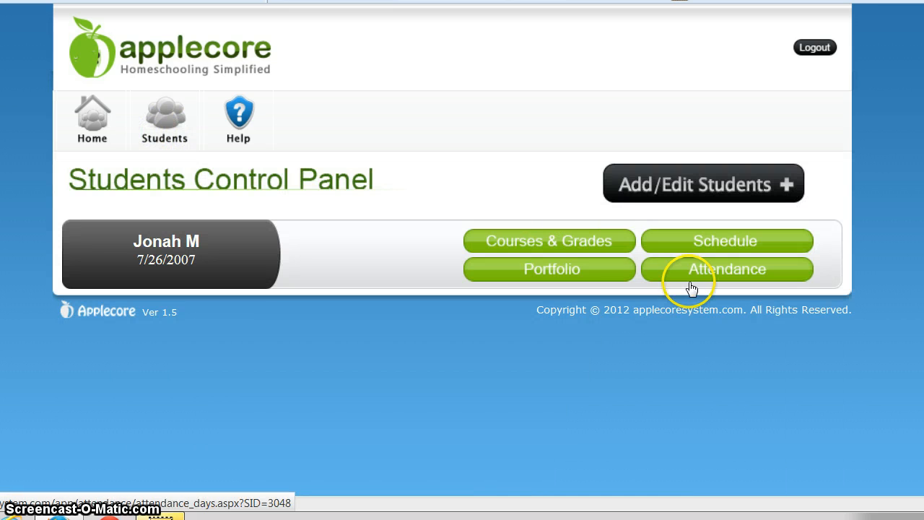
# Start adding a course to the 1st grade (2013/2014) year.
pyautogui.click(600, 248)
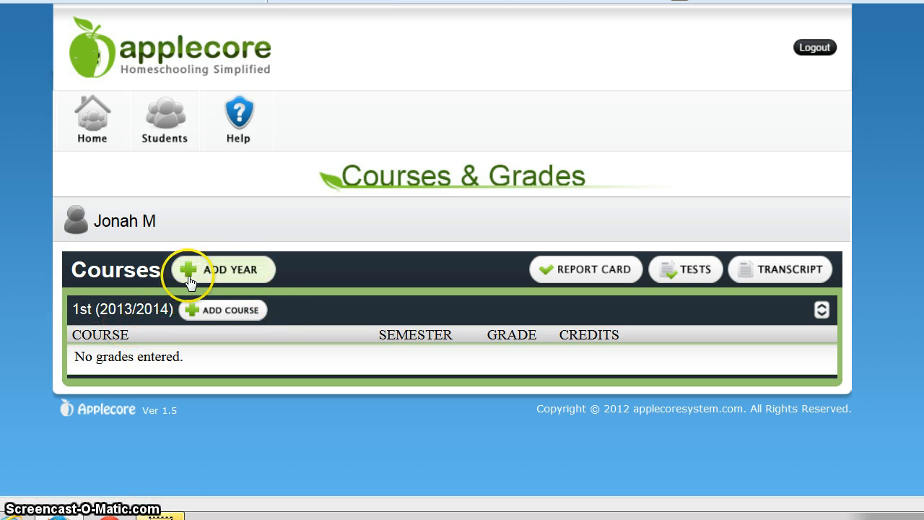
pyautogui.click(220, 310)
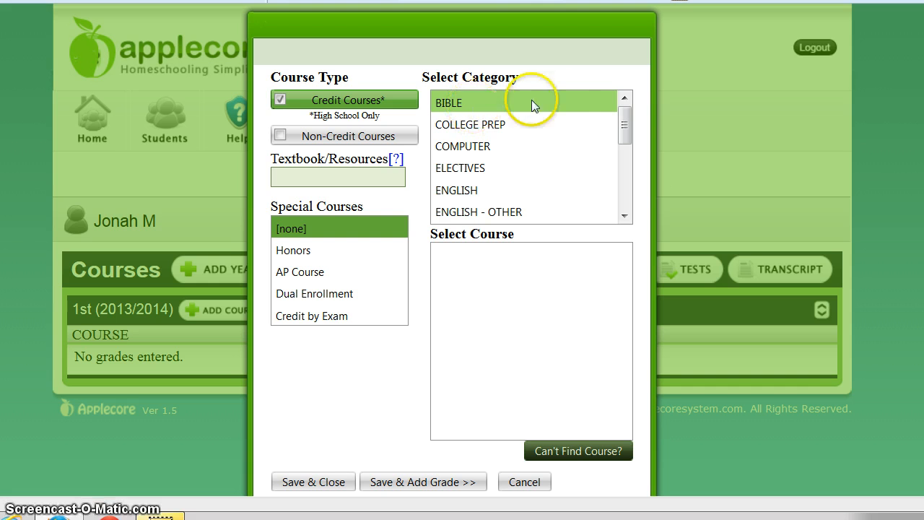
pyautogui.moveTo(626, 114)
pyautogui.mouseDown()
pyautogui.moveTo(624, 185)
pyautogui.moveTo(628, 104)
pyautogui.mouseUp()
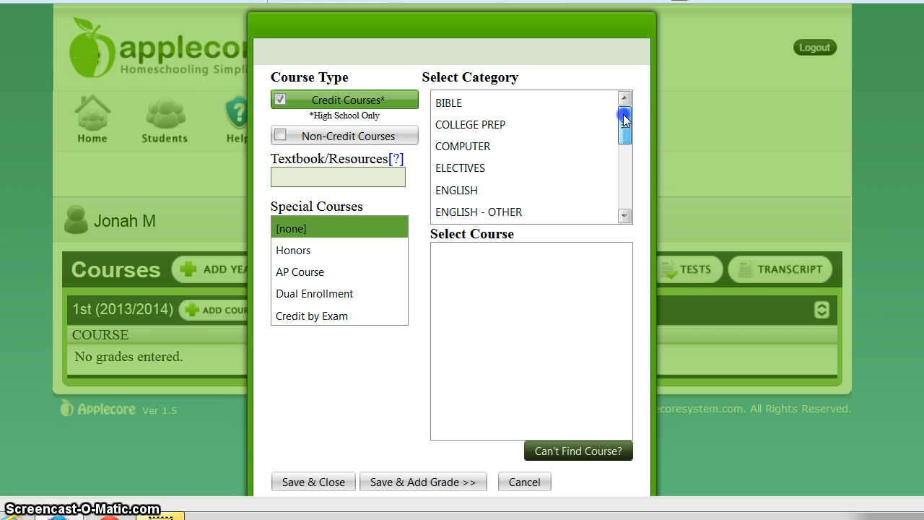
pyautogui.moveTo(624, 114)
pyautogui.mouseDown()
pyautogui.moveTo(623, 124)
pyautogui.moveTo(624, 101)
pyautogui.mouseUp()
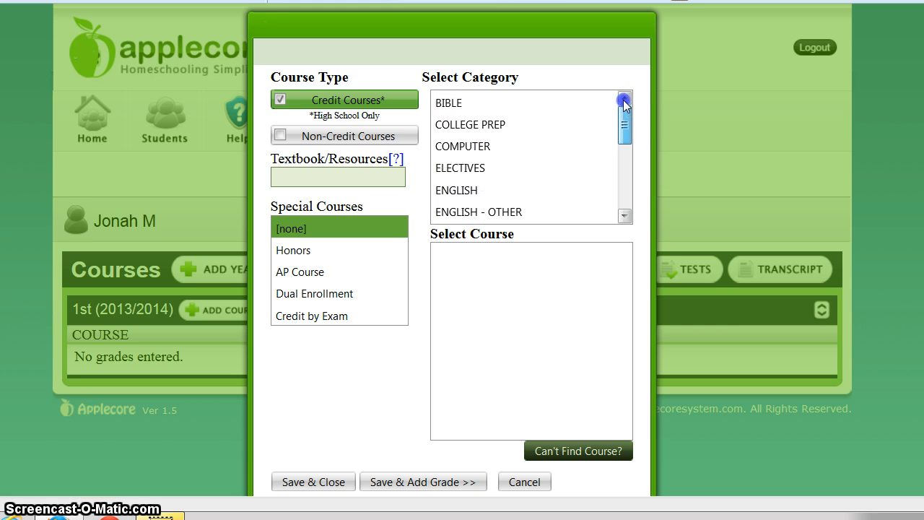
# Browse the BIBLE, ENGLISH and MATH categories, then switch to Non-Credit Courses.
pyautogui.click(442, 106)
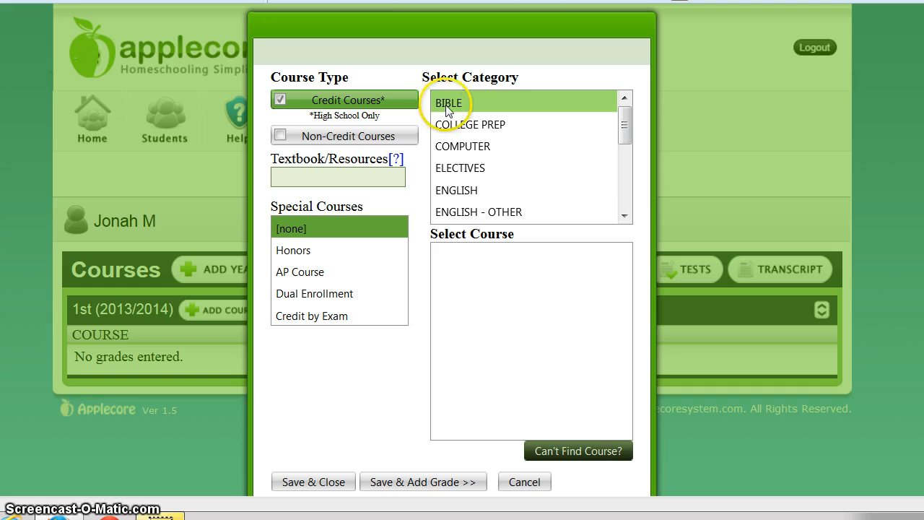
pyautogui.click(458, 193)
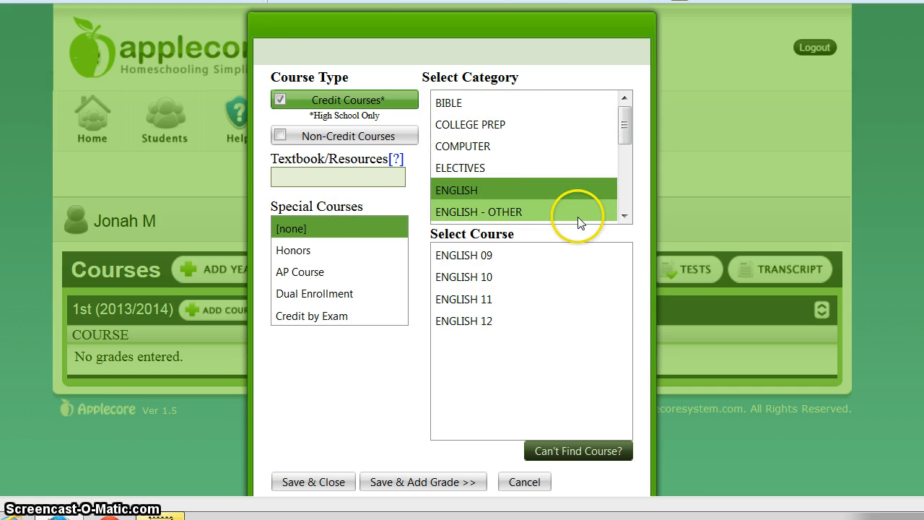
pyautogui.click(513, 213)
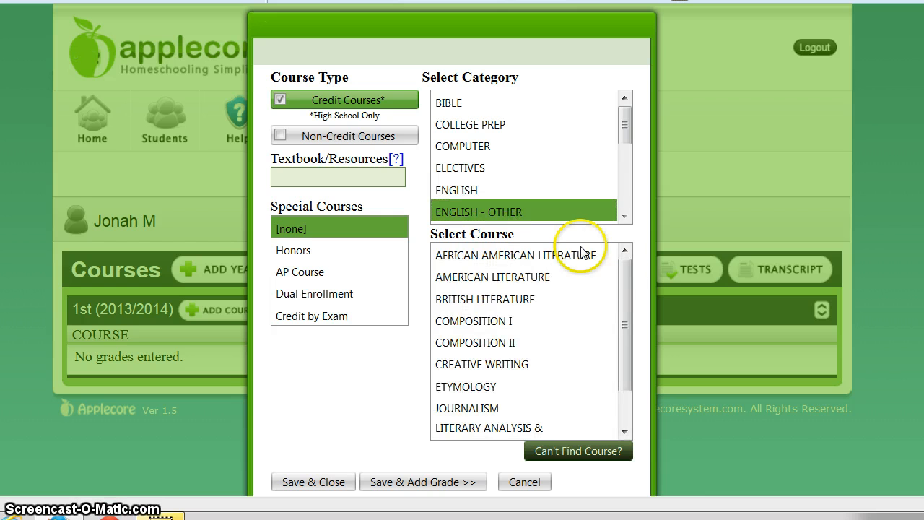
pyautogui.moveTo(622, 297); pyautogui.dragTo(625, 364)
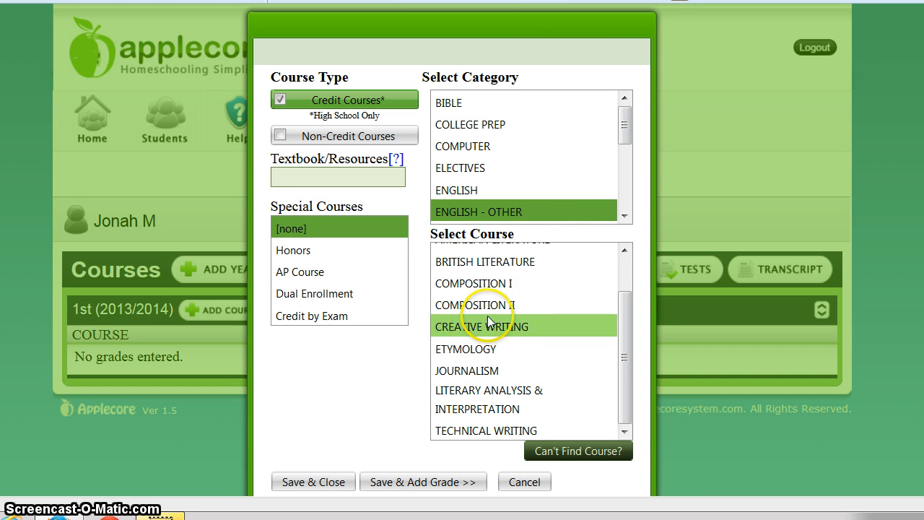
pyautogui.moveTo(621, 126); pyautogui.dragTo(617, 161)
pyautogui.click(504, 191)
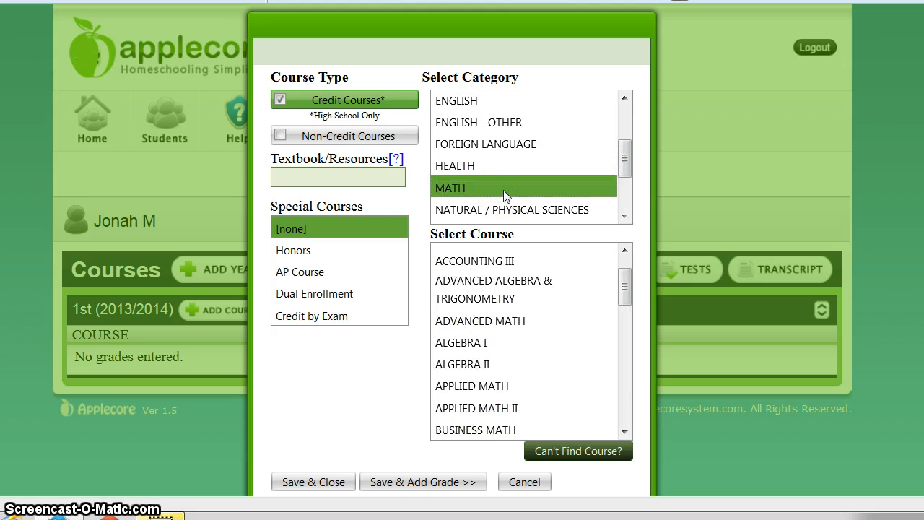
pyautogui.click(282, 102)
pyautogui.click(281, 135)
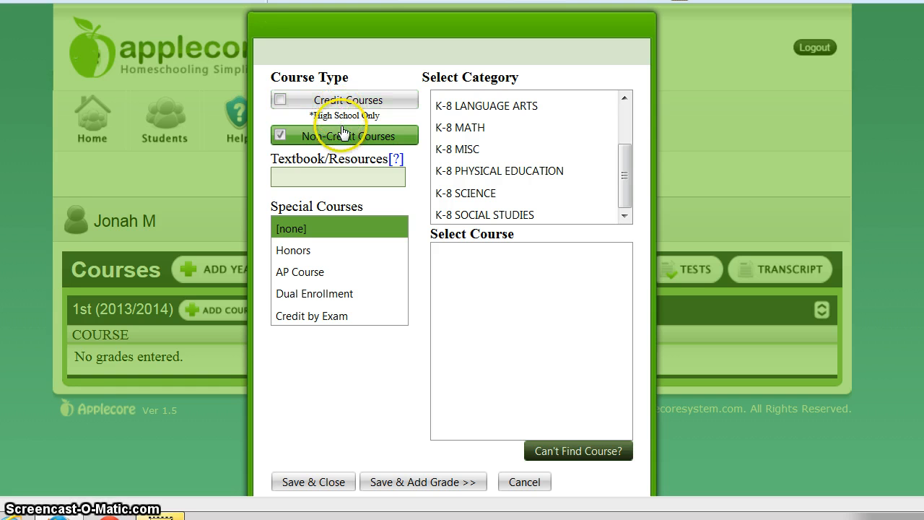
# Pick the K-8 MATH category and MATH - ELEMENTARY course, then save and add a grade.
pyautogui.click(281, 137)
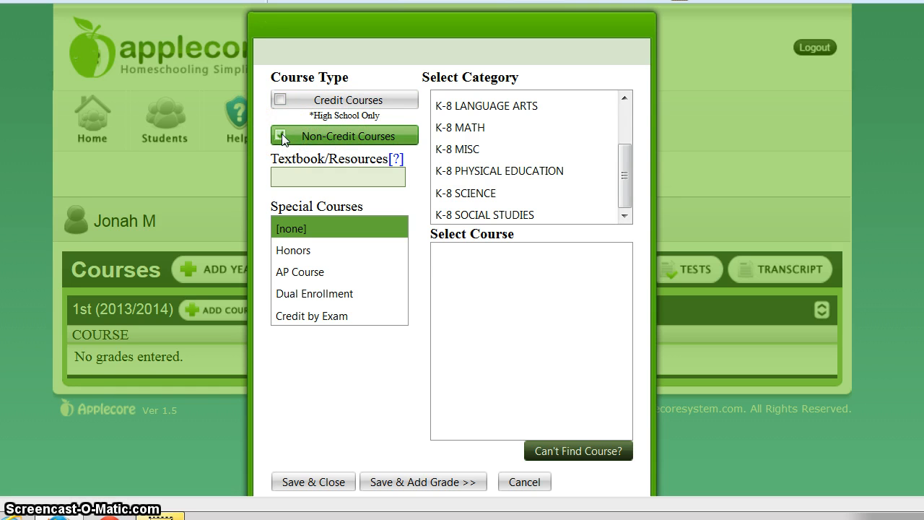
pyautogui.click(442, 133)
pyautogui.click(497, 99)
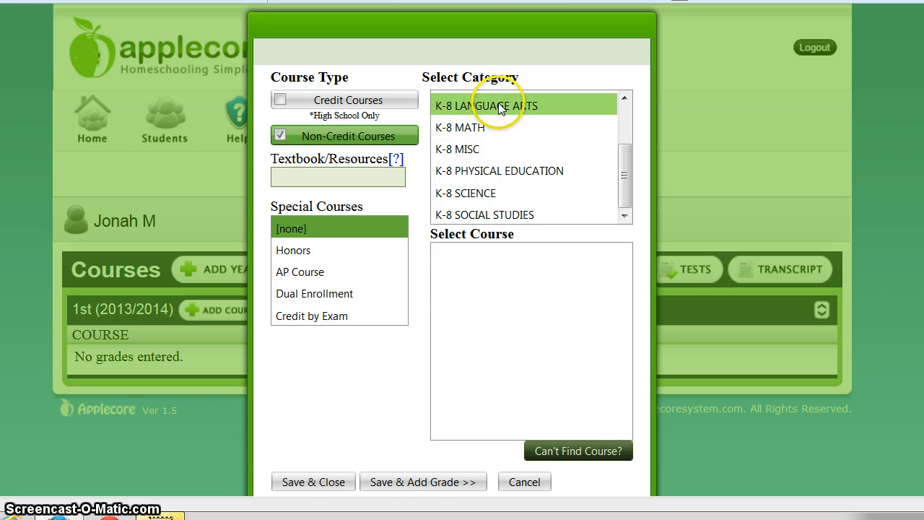
pyautogui.click(472, 127)
pyautogui.click(472, 127)
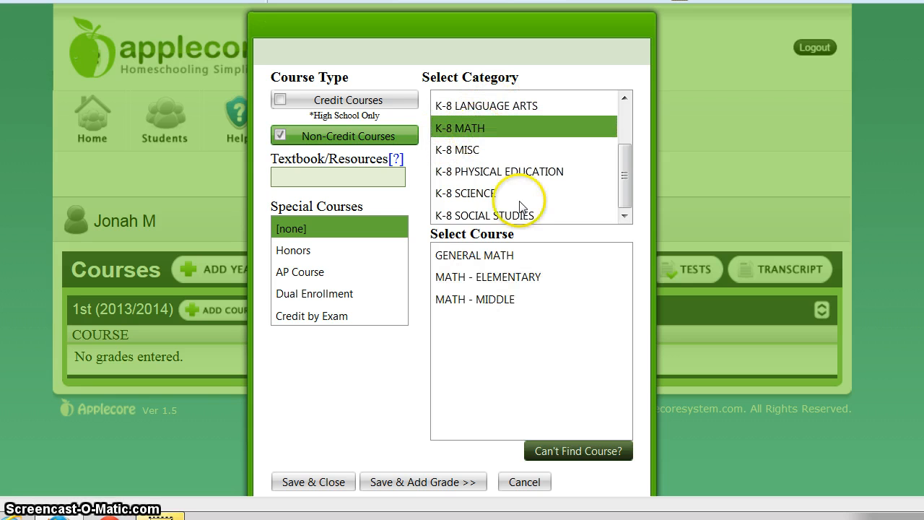
pyautogui.click(490, 275)
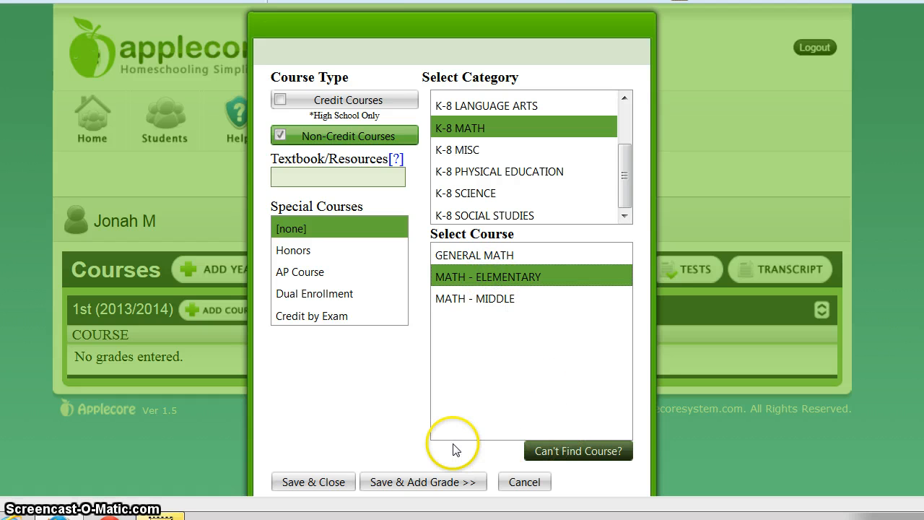
pyautogui.click(440, 481)
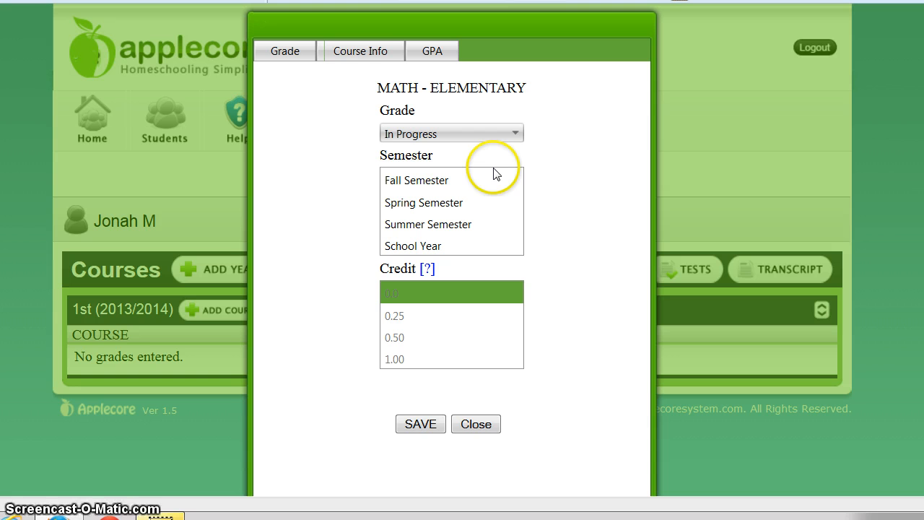
# Give MATH - ELEMENTARY a Satisfactory grade for Fall Semester and save it.
pyautogui.click(390, 182)
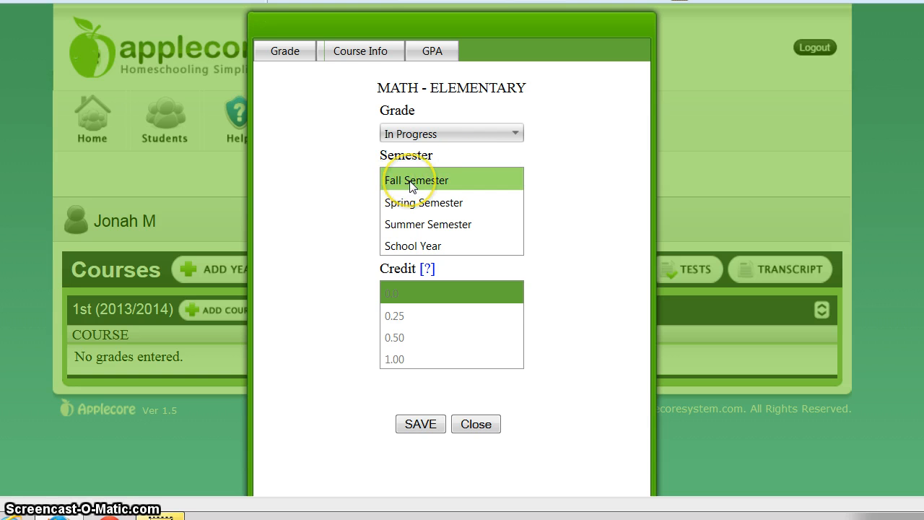
pyautogui.click(410, 184)
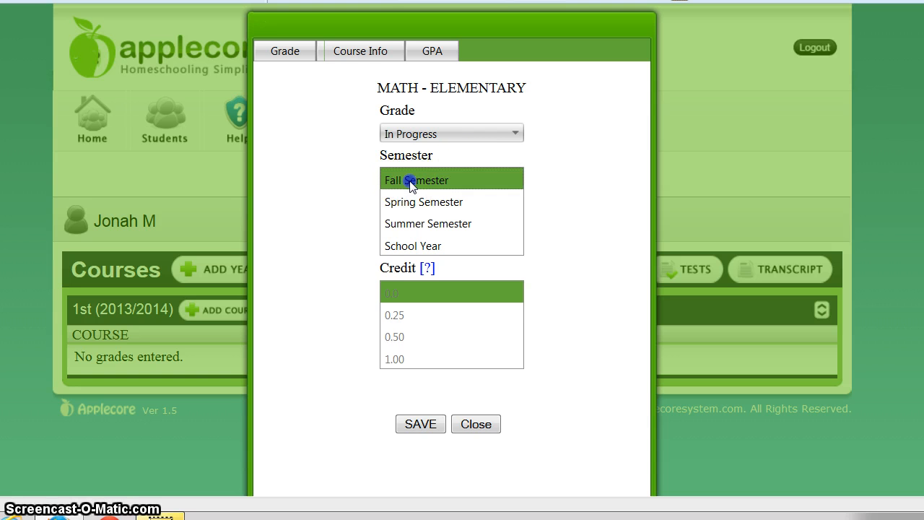
pyautogui.click(517, 134)
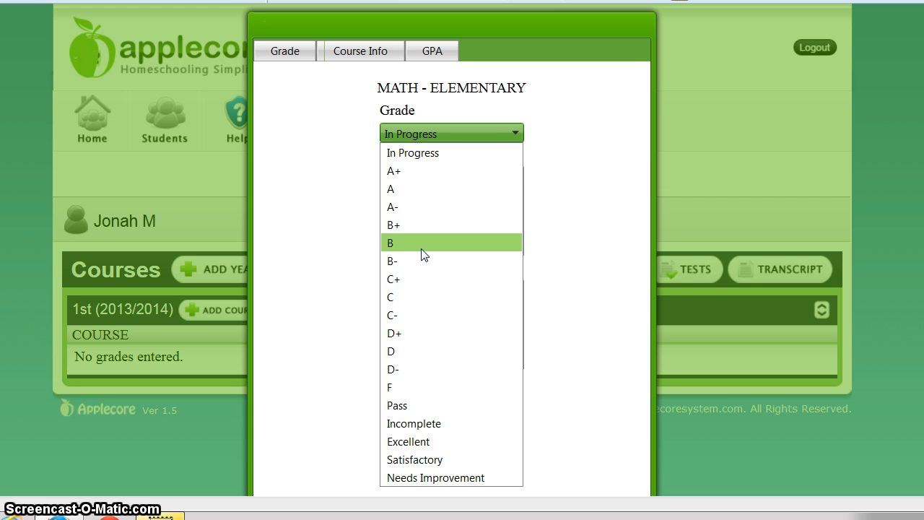
pyautogui.click(419, 460)
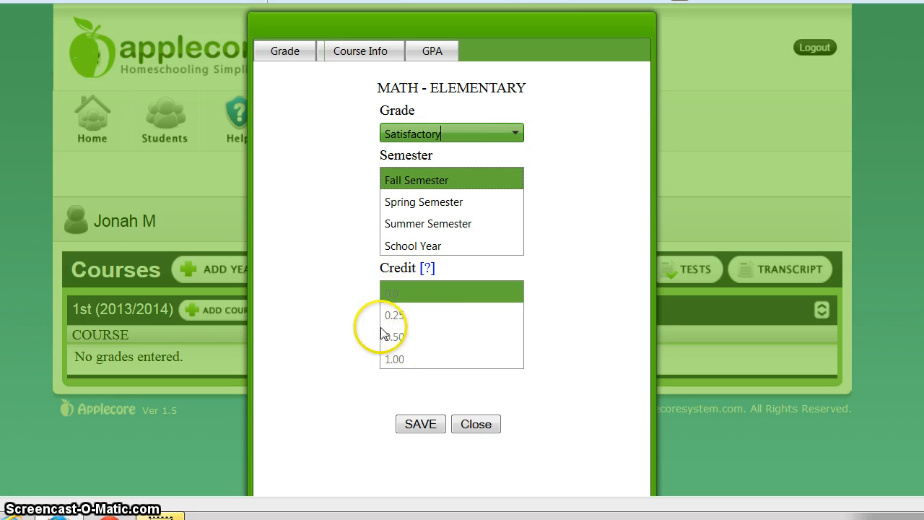
pyautogui.click(418, 423)
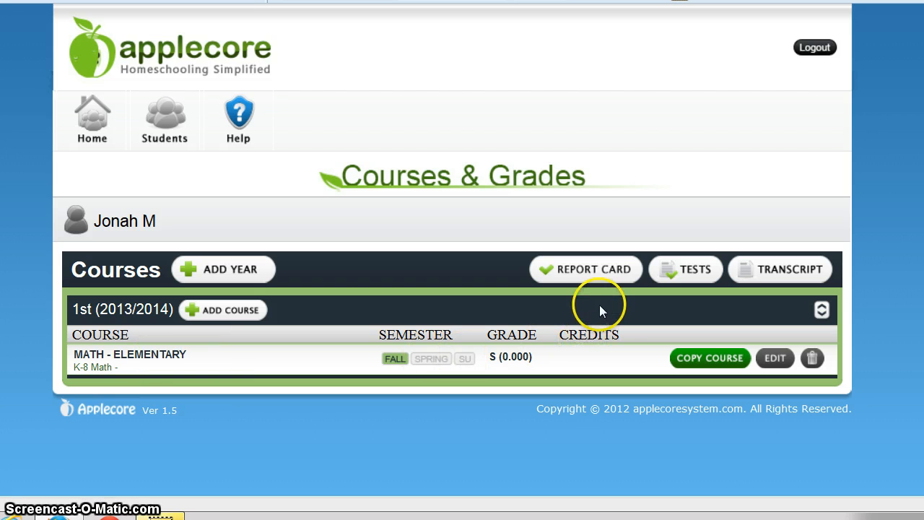
# Open the report card and show its Edit / Preview view.
pyautogui.click(599, 267)
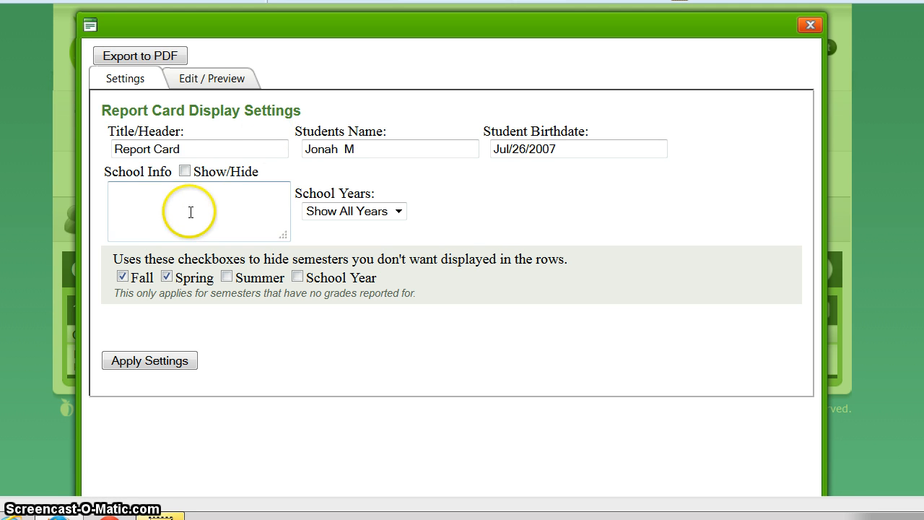
pyautogui.click(219, 92)
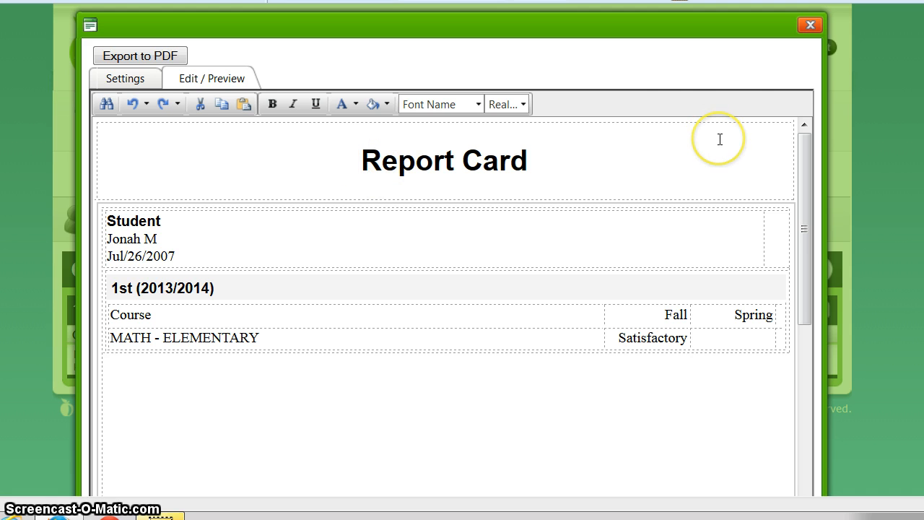
# Close the report card, check the empty Manage Test Scores list, and close it.
pyautogui.click(809, 27)
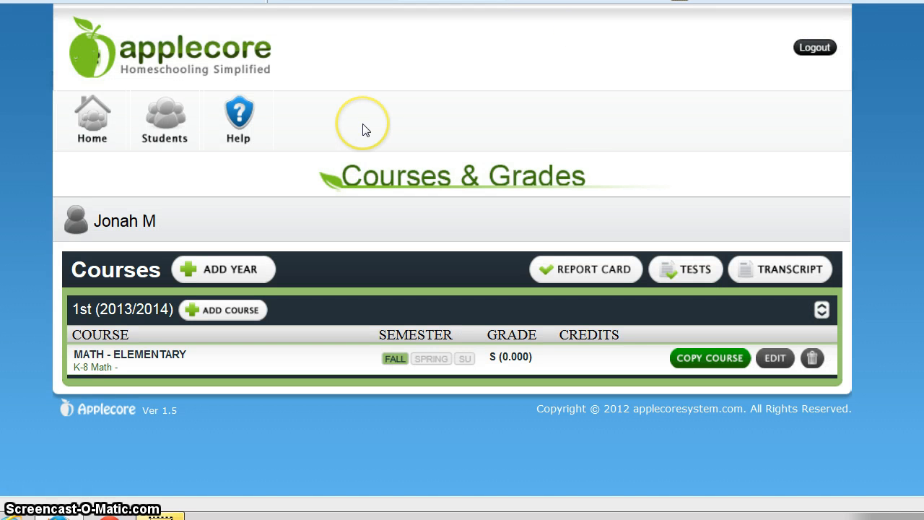
pyautogui.click(684, 274)
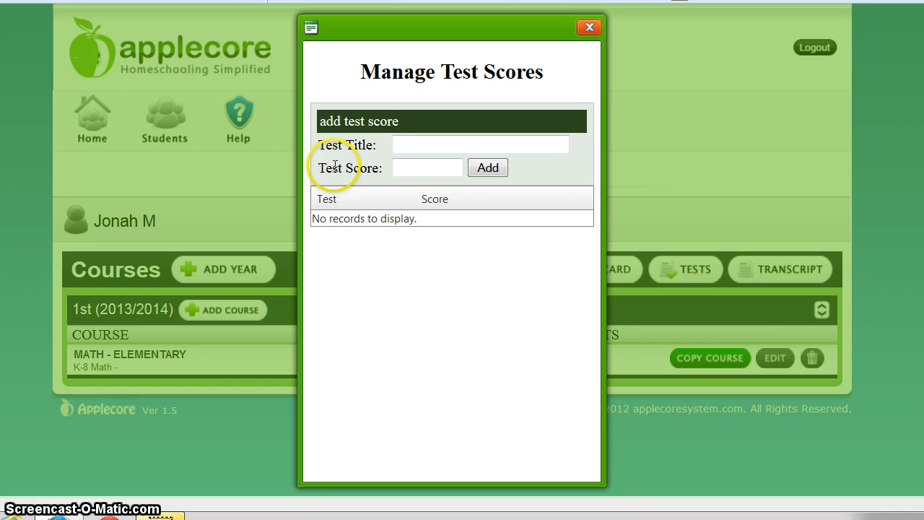
pyautogui.click(589, 28)
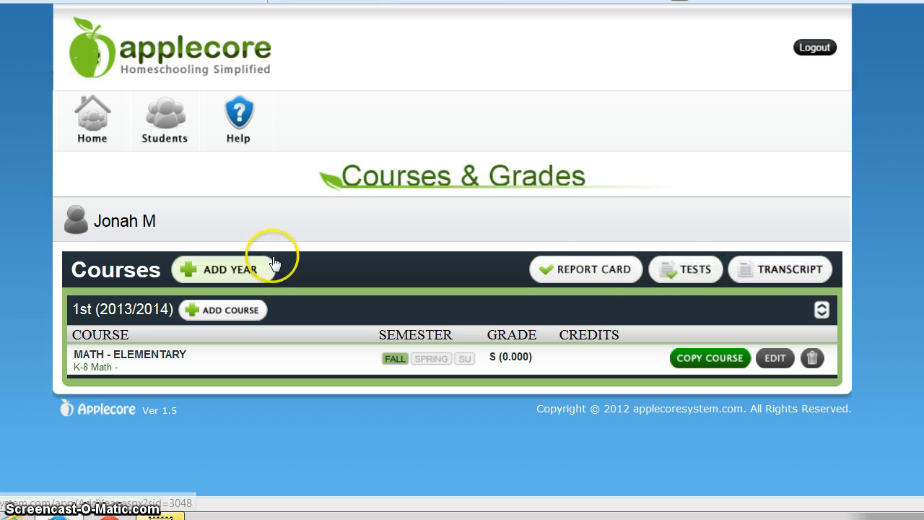
# Go back to Students, open the Portfolio, and start a new portfolio entry.
pyautogui.click(154, 129)
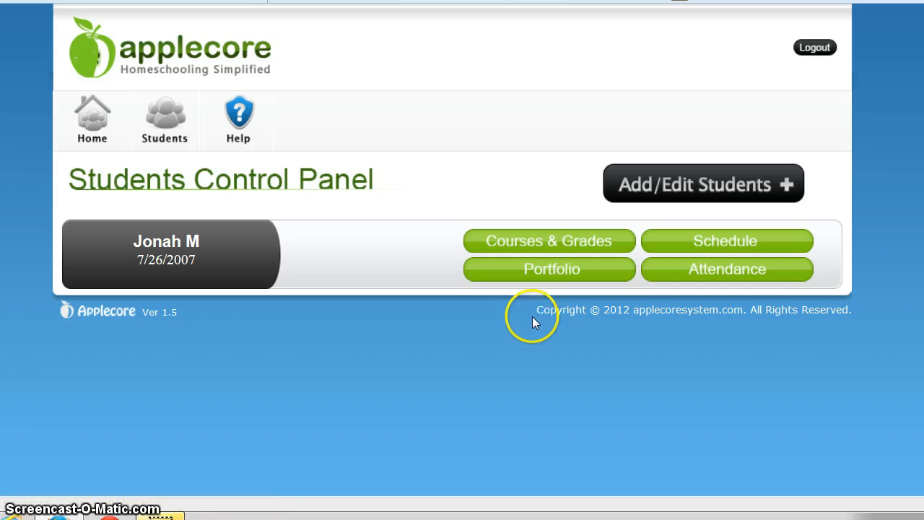
pyautogui.click(571, 268)
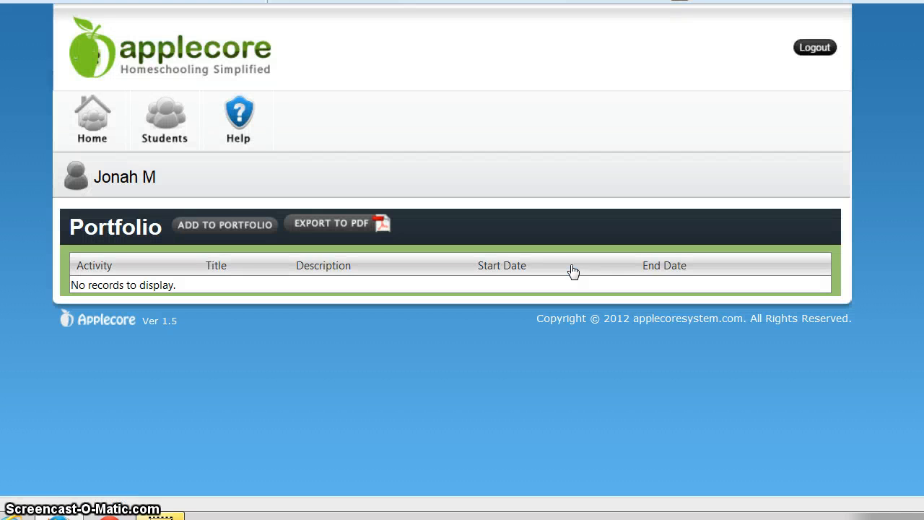
pyautogui.click(255, 225)
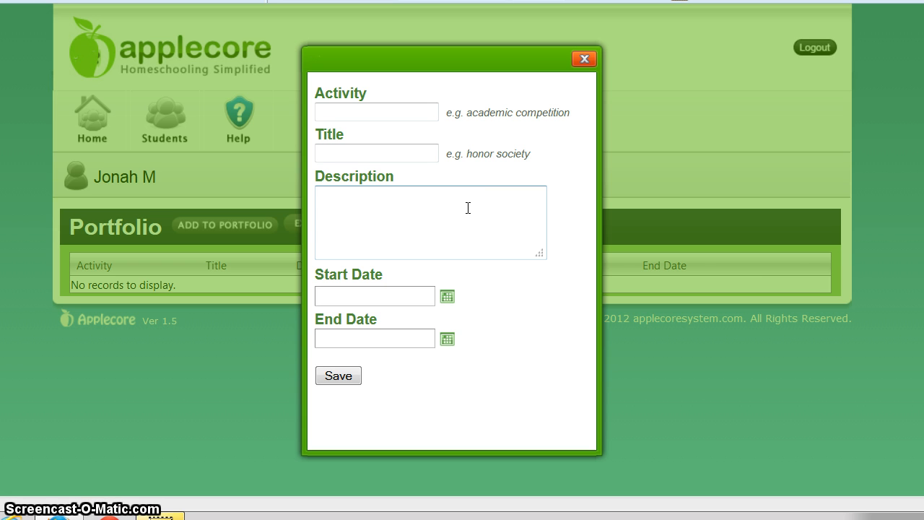
# Save a portfolio entry with activity and title Choir, dated 1/1/2014 to 1/31/2014.
pyautogui.click(428, 209)
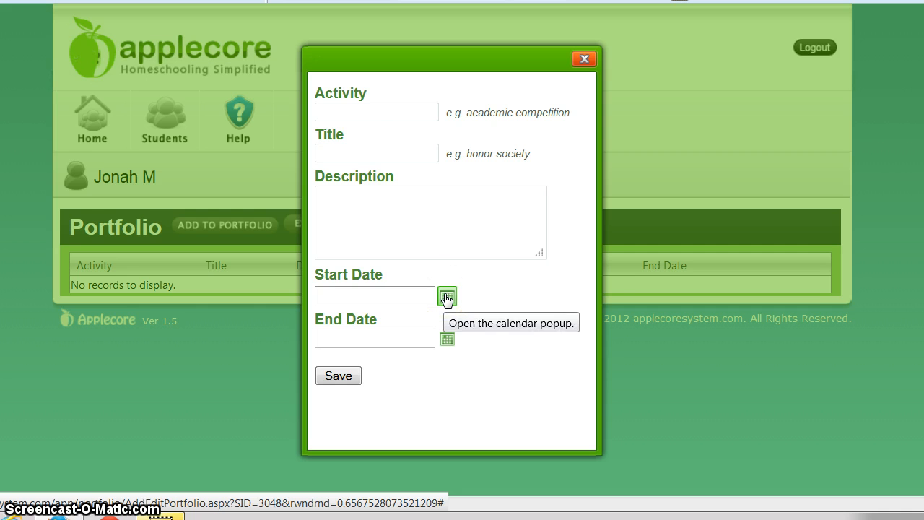
pyautogui.click(405, 112)
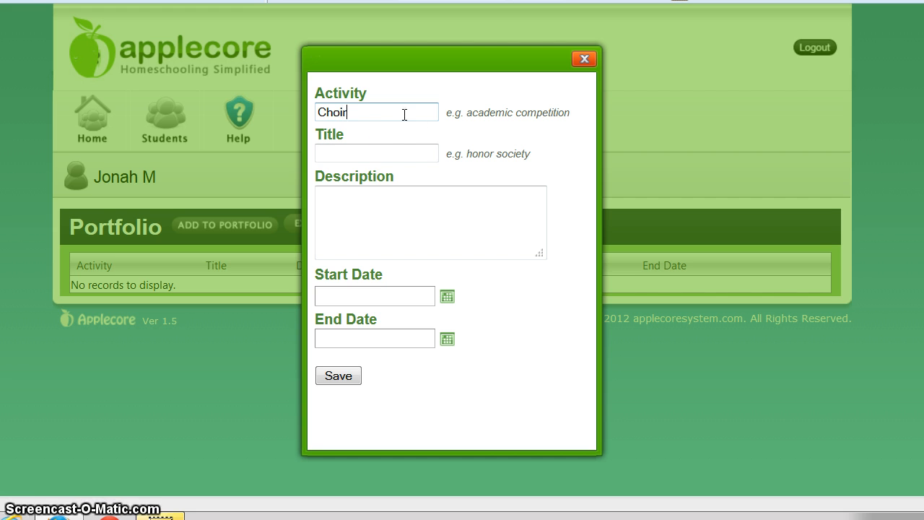
pyautogui.write('Choir')
pyautogui.click(402, 153)
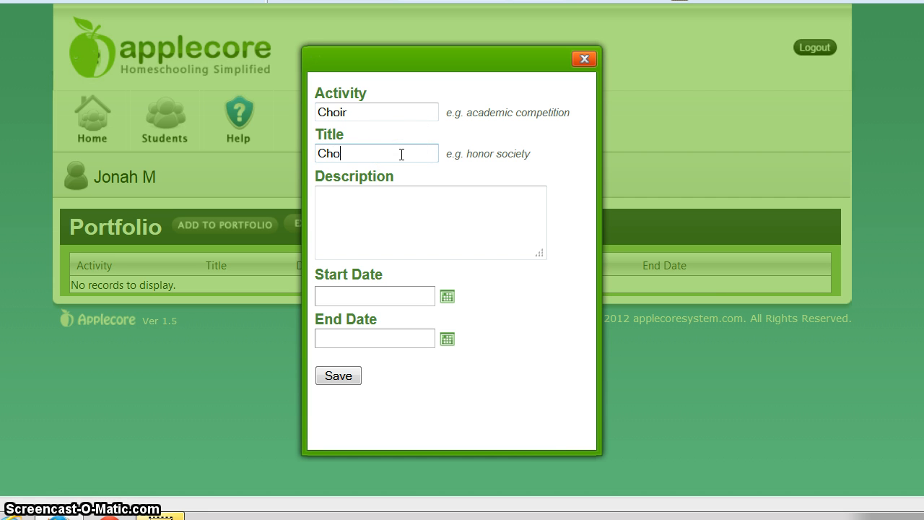
pyautogui.click(385, 219)
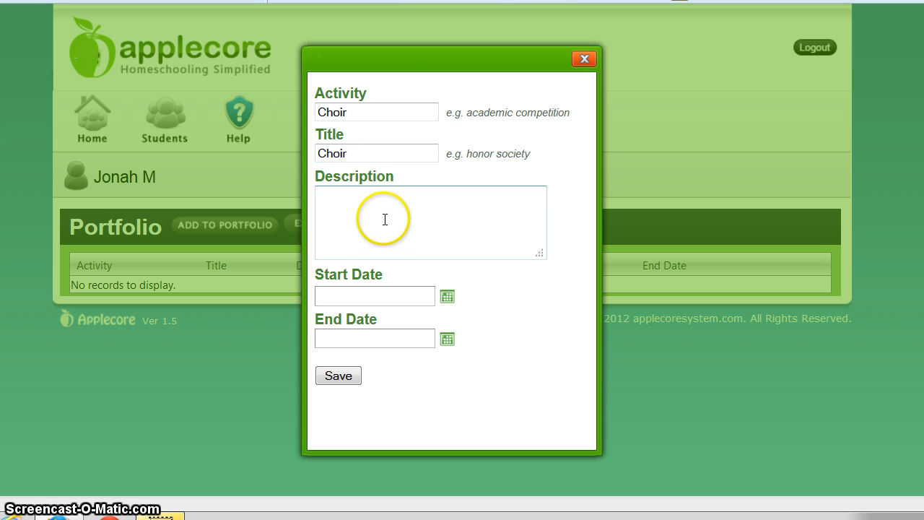
pyautogui.click(448, 297)
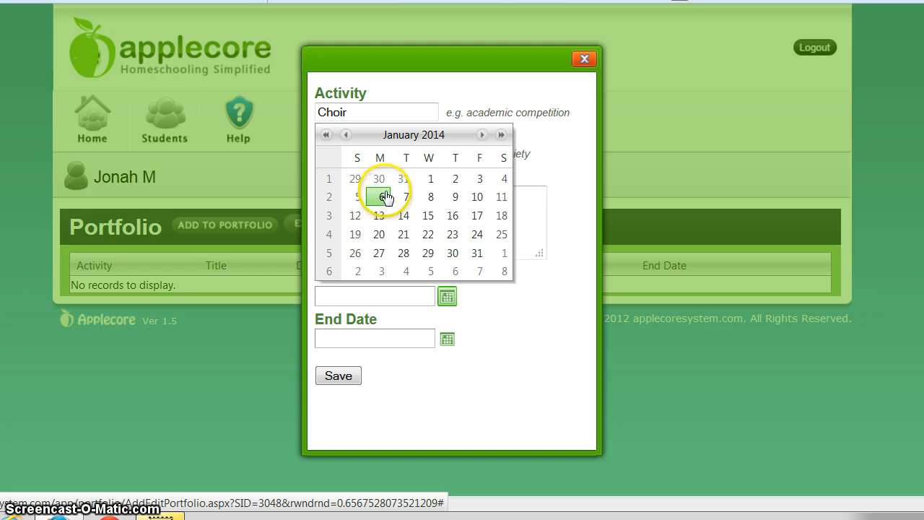
pyautogui.click(432, 179)
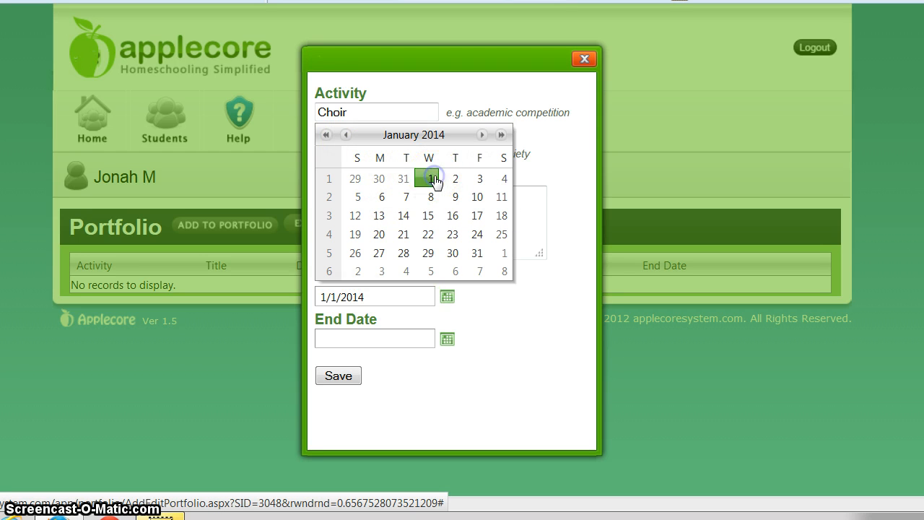
pyautogui.click(448, 339)
pyautogui.click(477, 296)
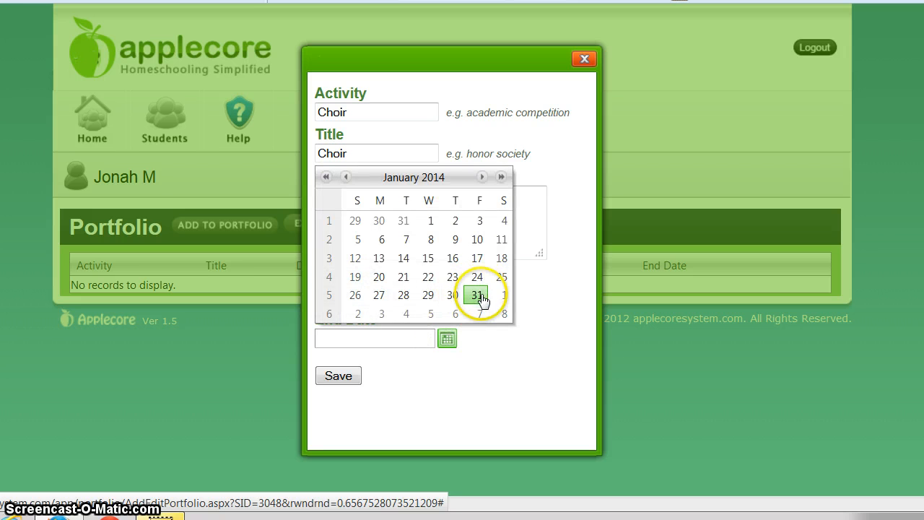
pyautogui.click(355, 377)
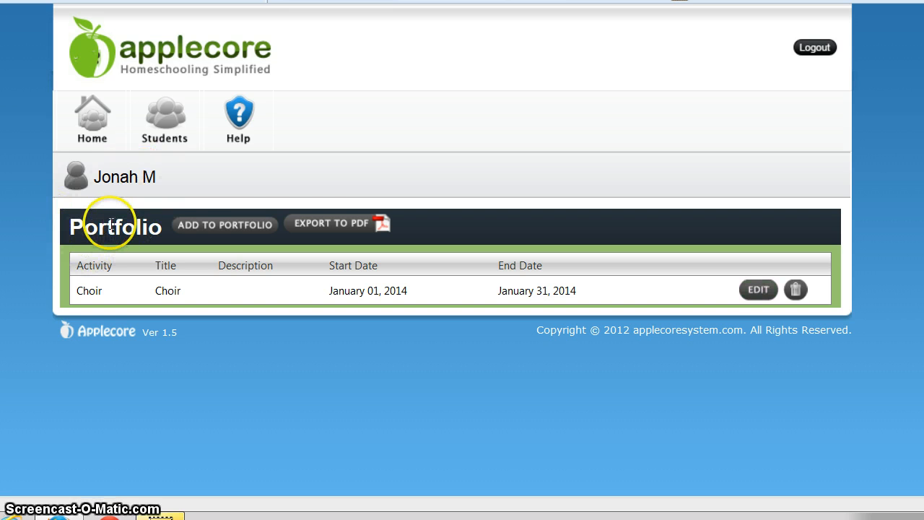
# Export the Choir portfolio to PDF and close the PDF preview.
pyautogui.click(329, 224)
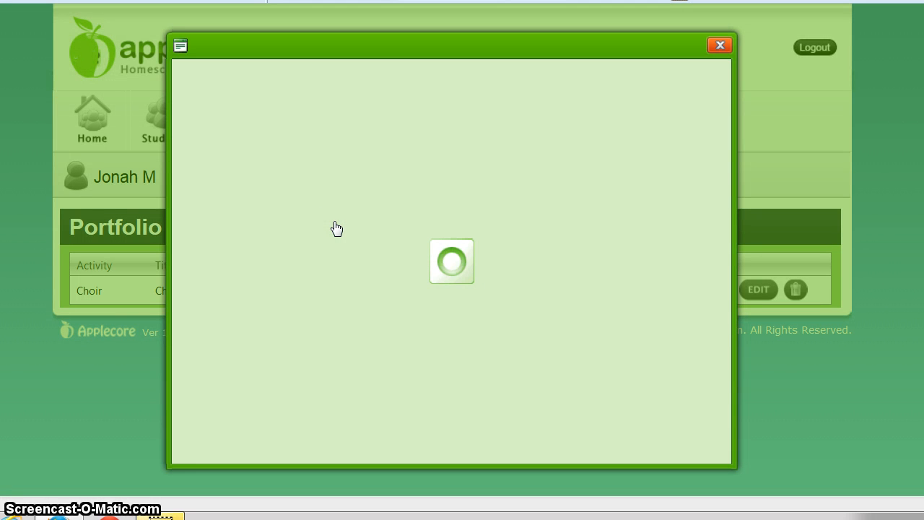
pyautogui.click(607, 182)
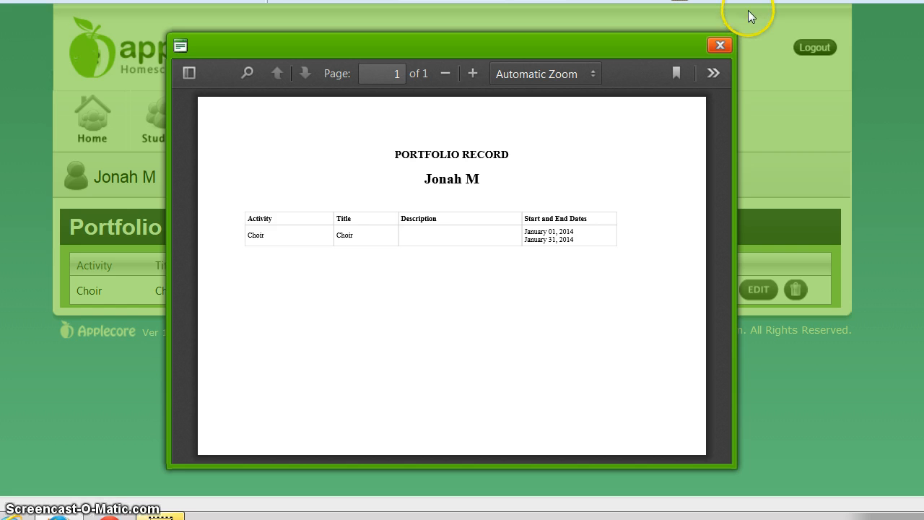
pyautogui.click(718, 48)
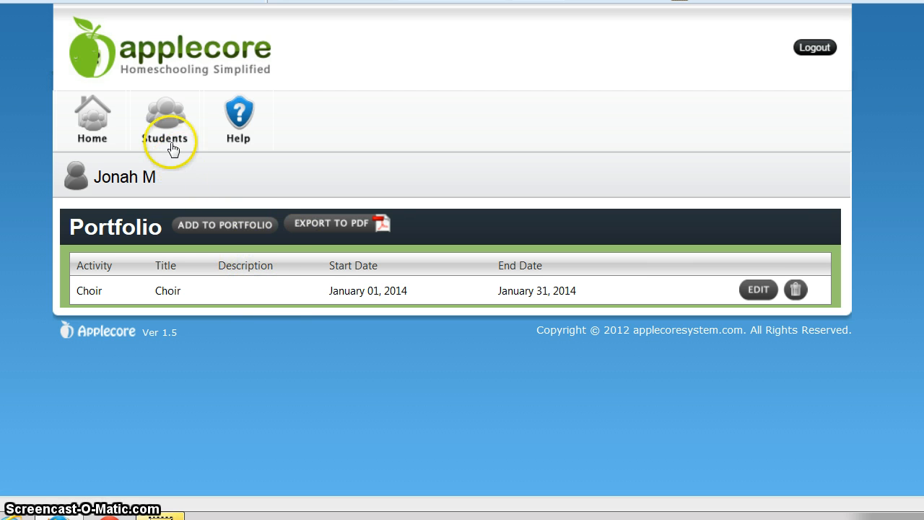
# Open the student's schedule from the Students panel and switch it to Month view.
pyautogui.click(151, 129)
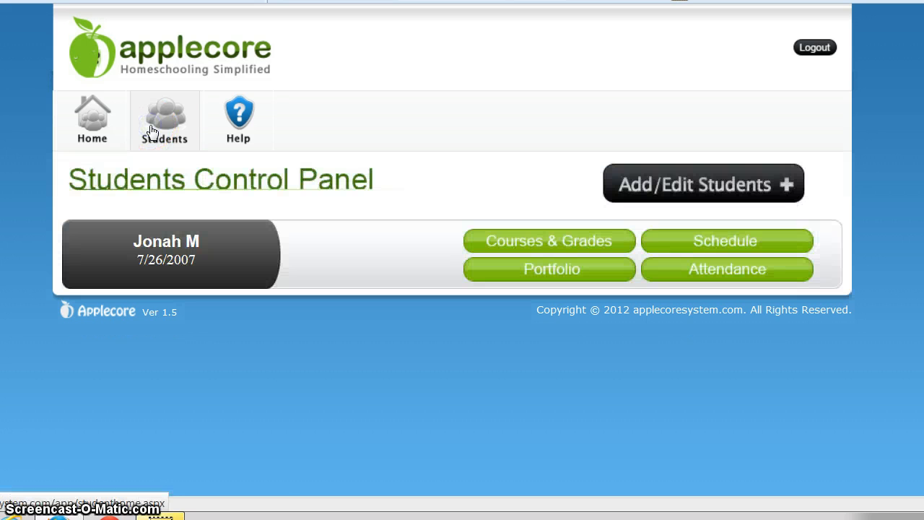
pyautogui.click(691, 248)
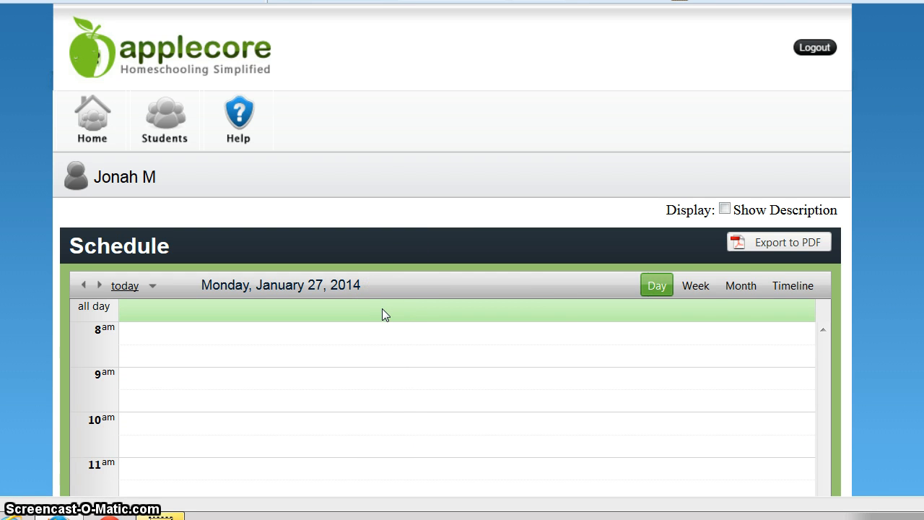
pyautogui.click(394, 307)
pyautogui.click(748, 288)
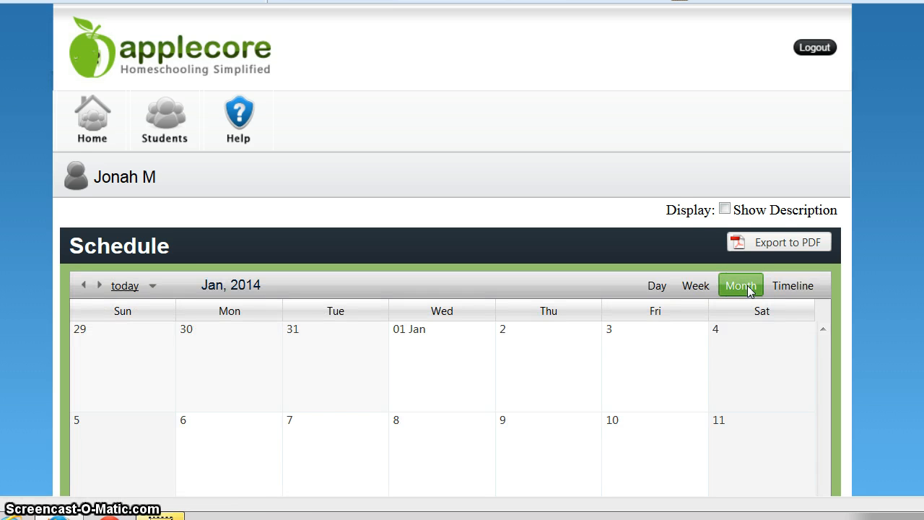
pyautogui.scroll(-3, 452, 289)
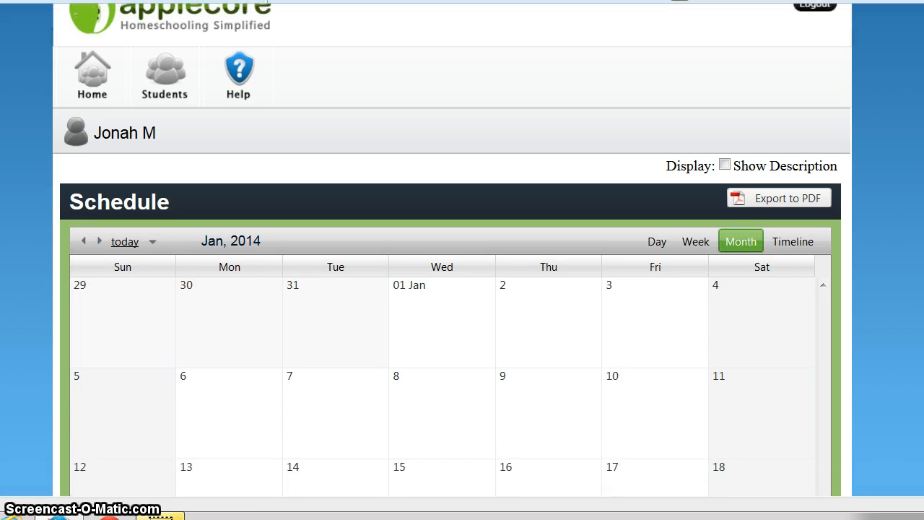
pyautogui.scroll(-1, 452, 289)
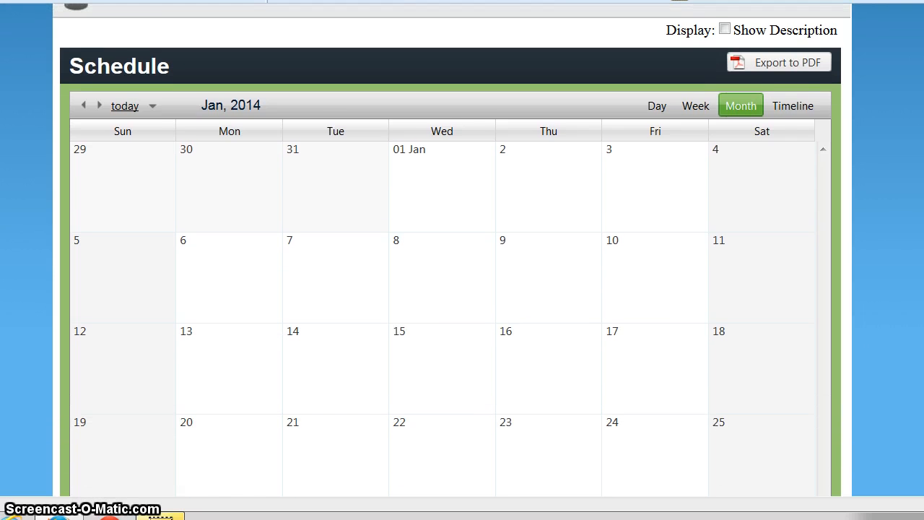
pyautogui.moveTo(758, 214); pyautogui.dragTo(702, 199)
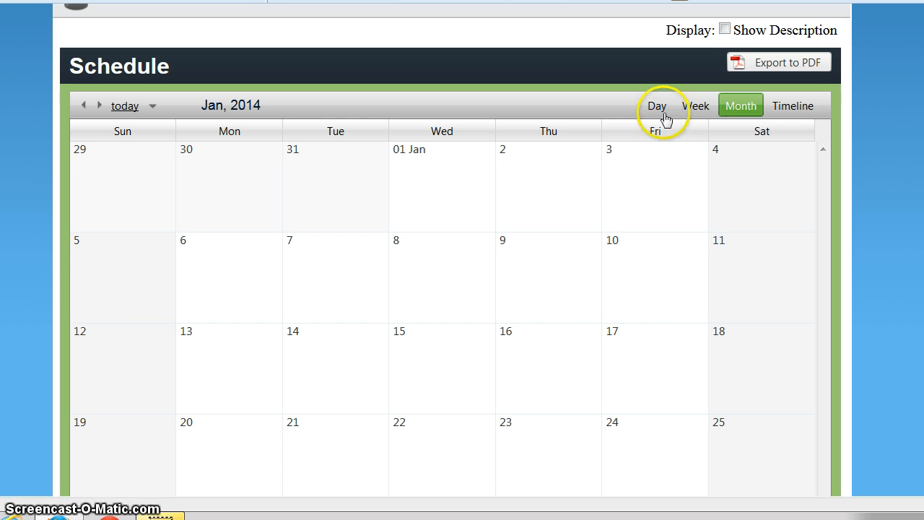
# Show the schedule as a Timeline covering 1/27/2014 to 1/29/2014.
pyautogui.click(785, 110)
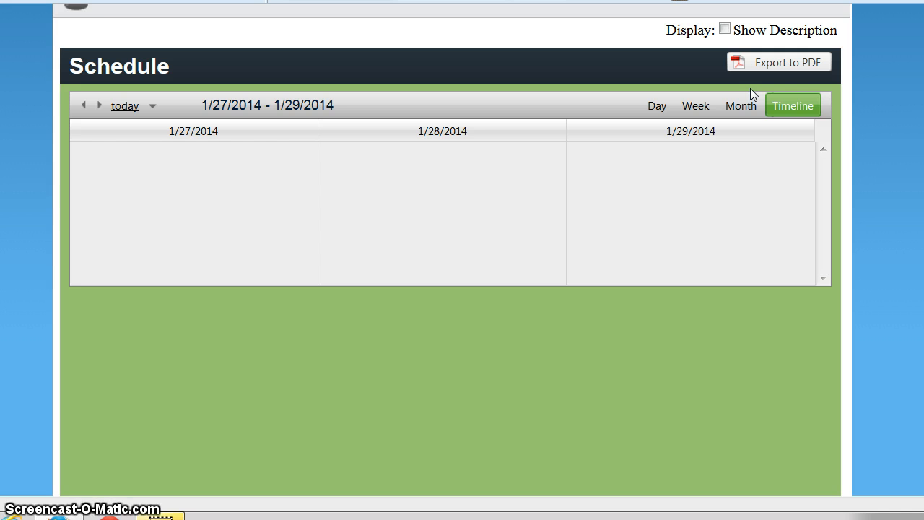
pyautogui.scroll(2, 892, 72)
pyautogui.scroll(4, 453, 217)
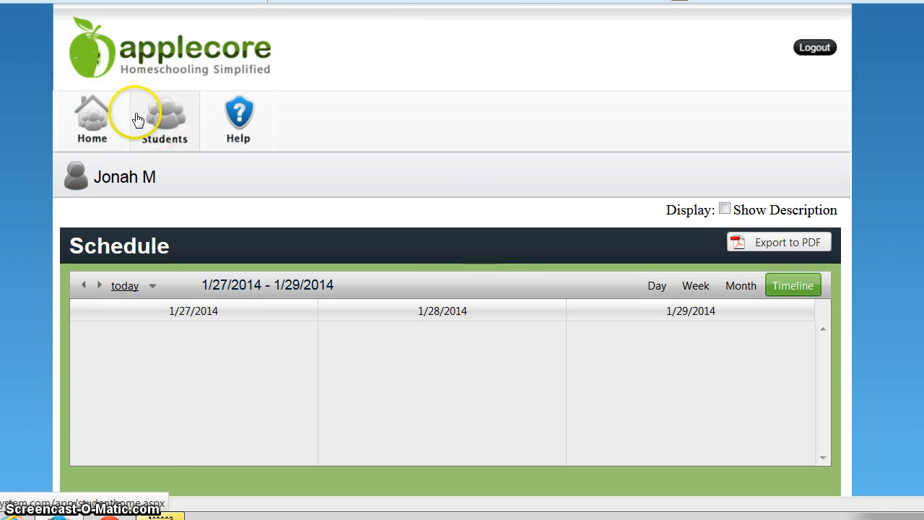
# Open the student's Attendance page and add a new month under 2013/2014.
pyautogui.click(159, 114)
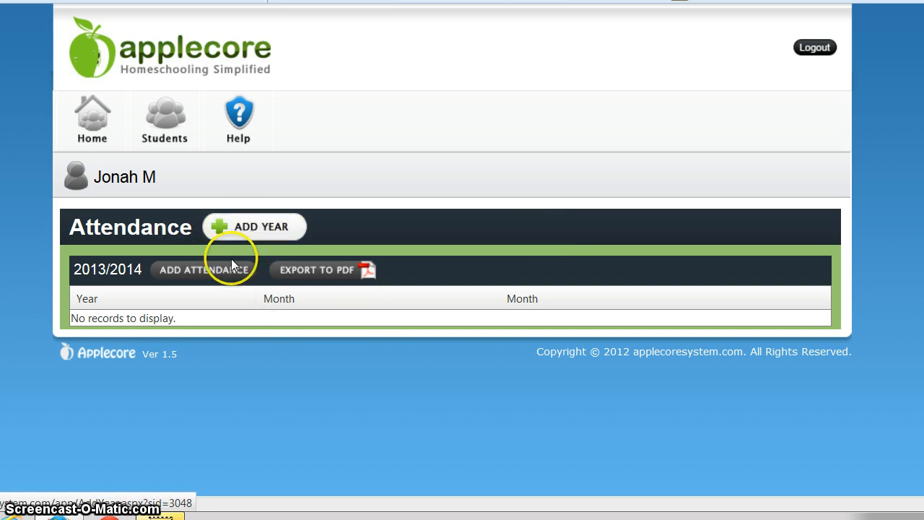
pyautogui.click(218, 273)
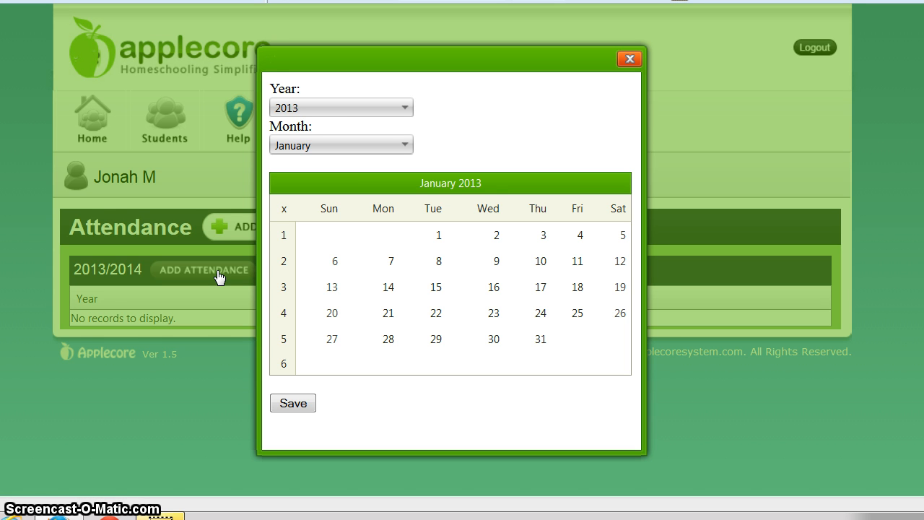
# Mark January days 1–4, 7–11, 14–18 and 21 in the default 2013 calendar.
pyautogui.click(440, 241)
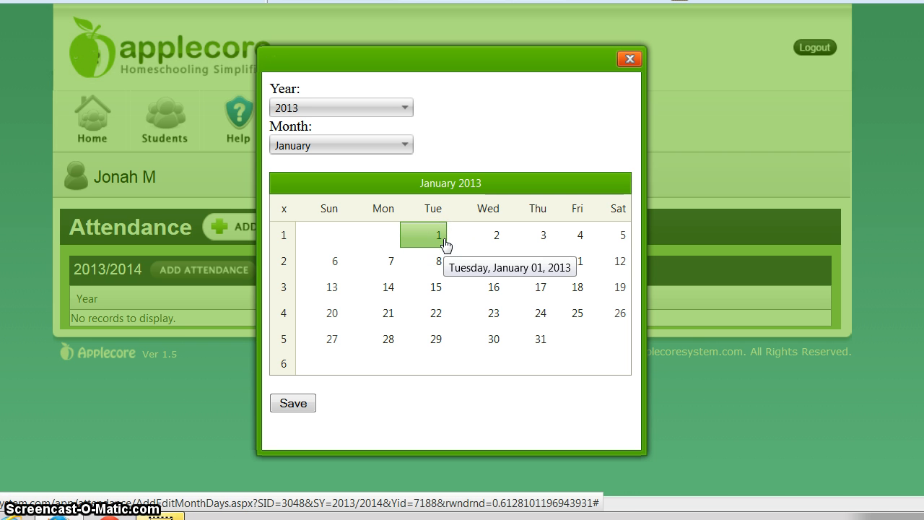
pyautogui.click(425, 244)
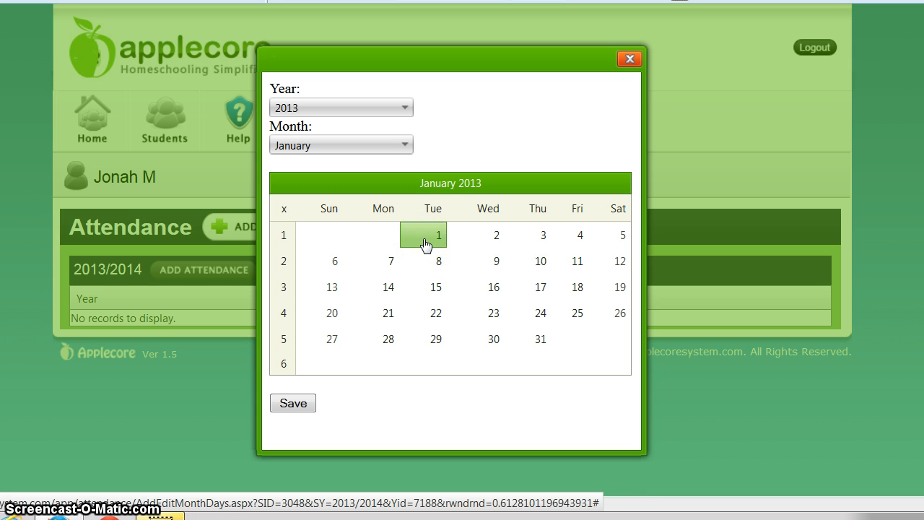
pyautogui.click(484, 242)
pyautogui.click(526, 243)
pyautogui.click(571, 241)
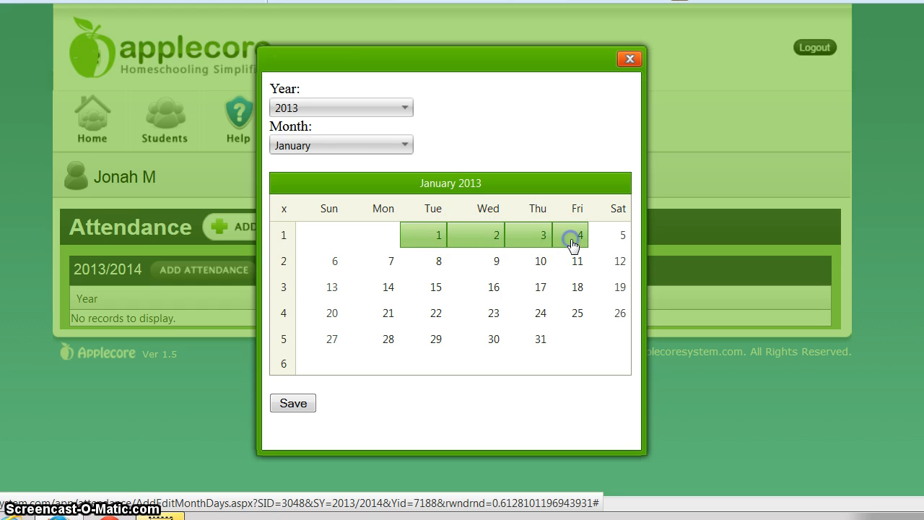
pyautogui.click(389, 263)
pyautogui.click(437, 284)
pyautogui.click(435, 264)
pyautogui.click(486, 269)
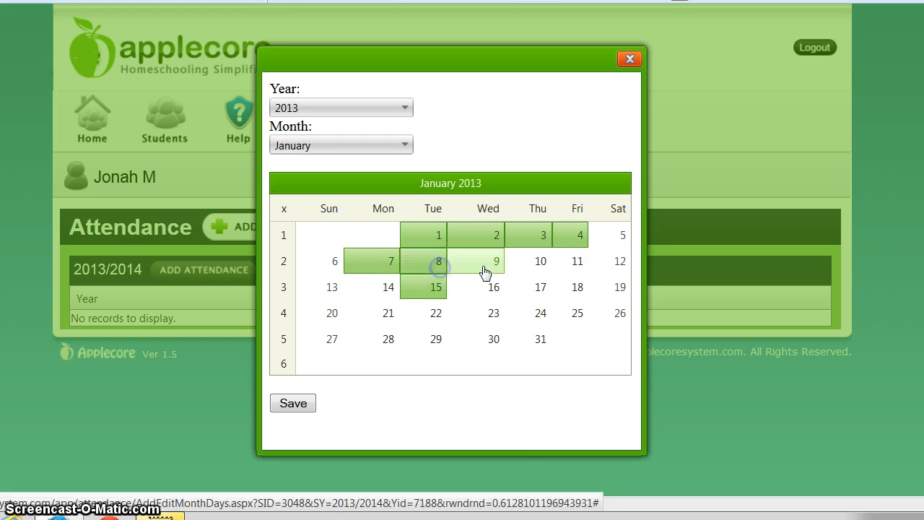
pyautogui.click(522, 269)
pyautogui.click(570, 264)
pyautogui.click(572, 287)
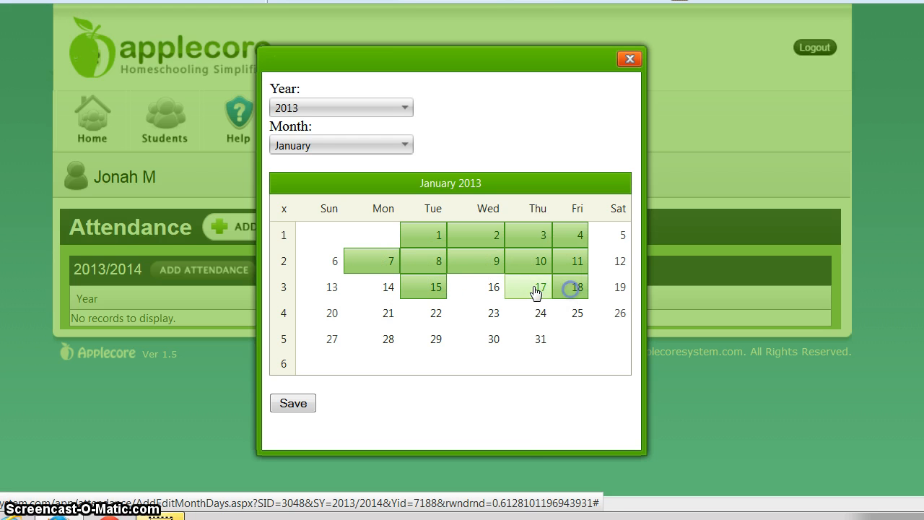
pyautogui.click(531, 287)
pyautogui.click(493, 290)
pyautogui.click(380, 292)
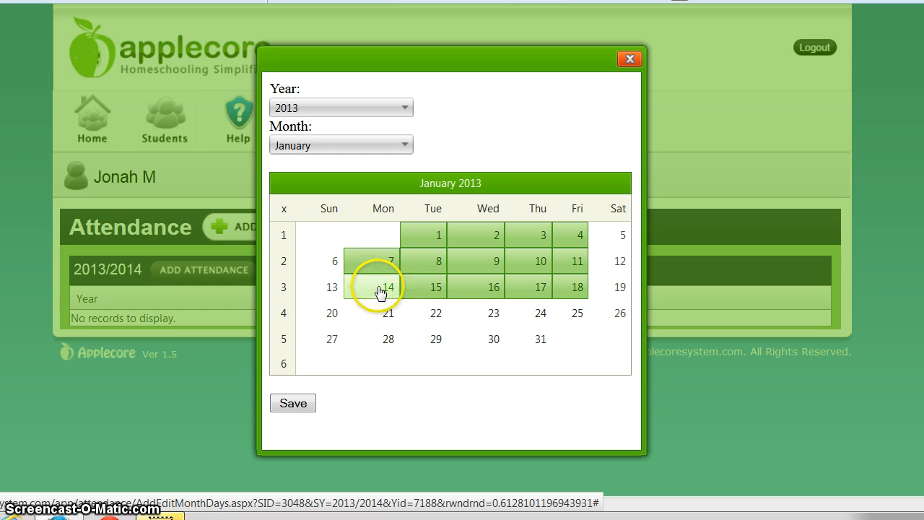
pyautogui.click(383, 320)
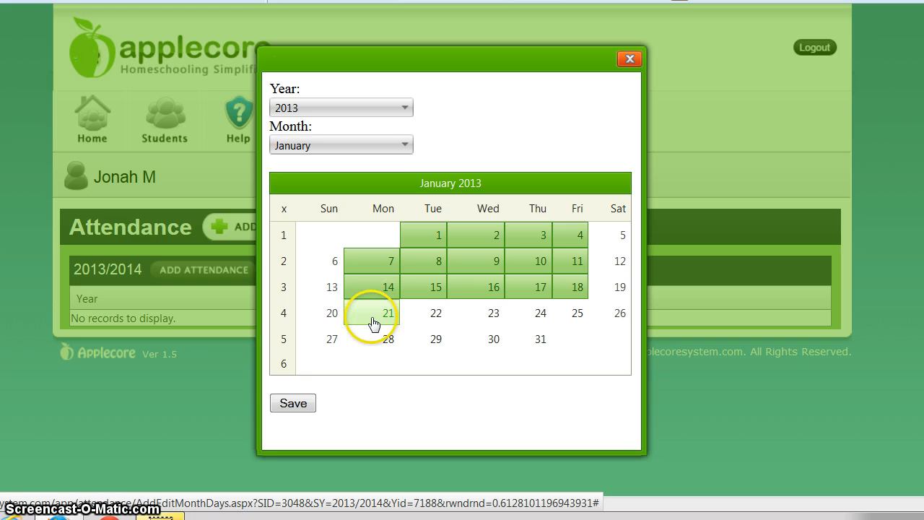
# Switch the calendar to 2014 and mark January 1–3, 6–10, 13, 14 and 21.
pyautogui.click(404, 112)
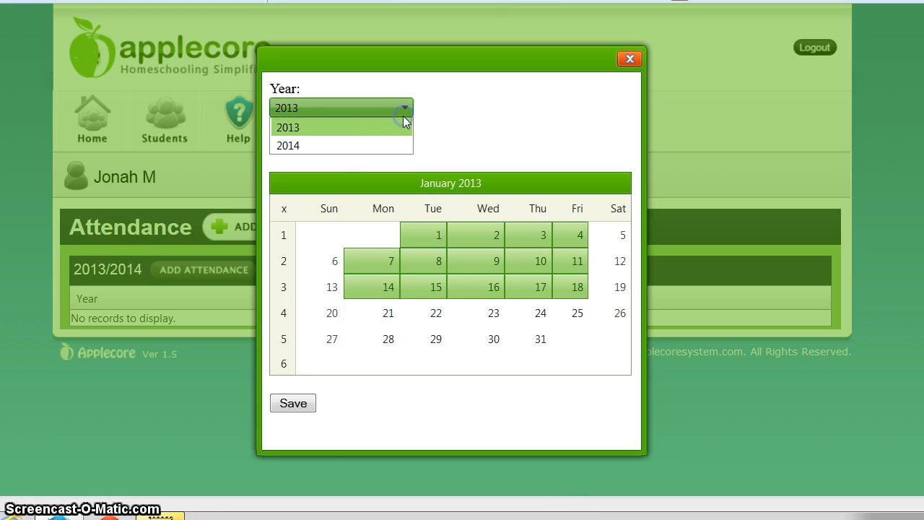
pyautogui.click(383, 147)
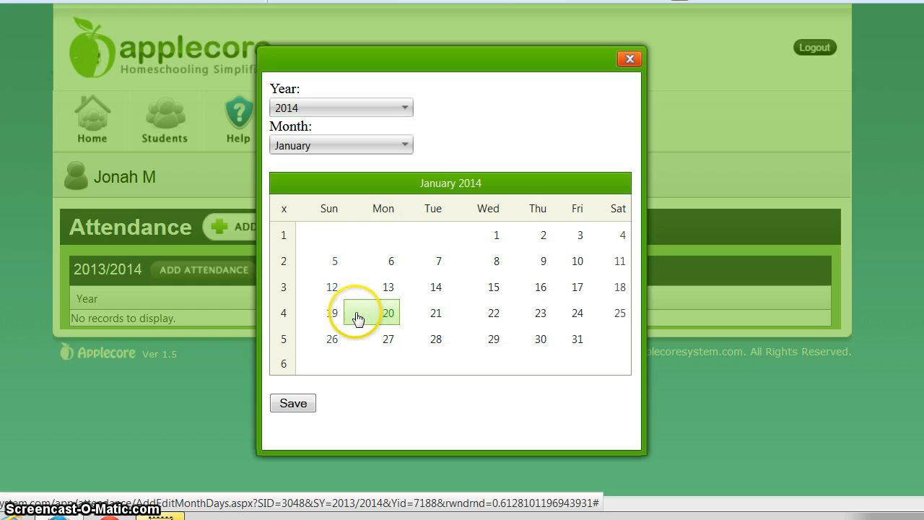
pyautogui.click(391, 292)
pyautogui.click(438, 291)
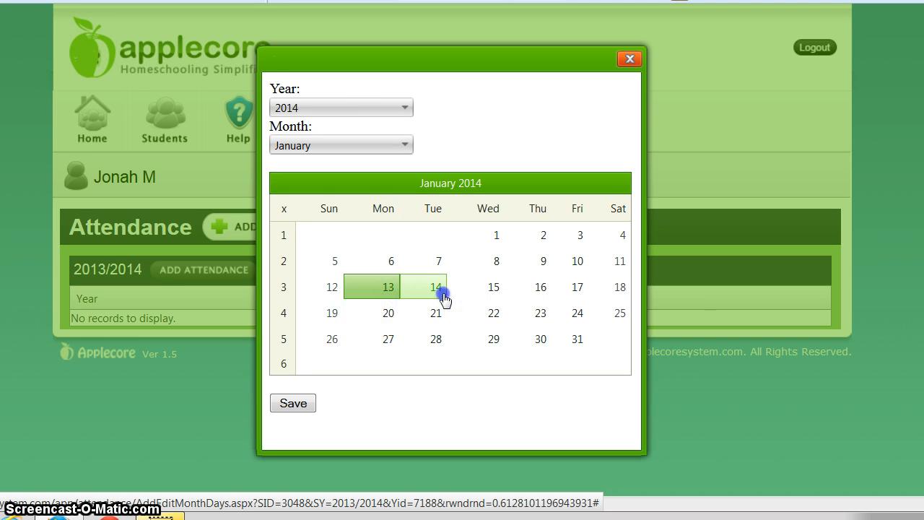
pyautogui.click(437, 315)
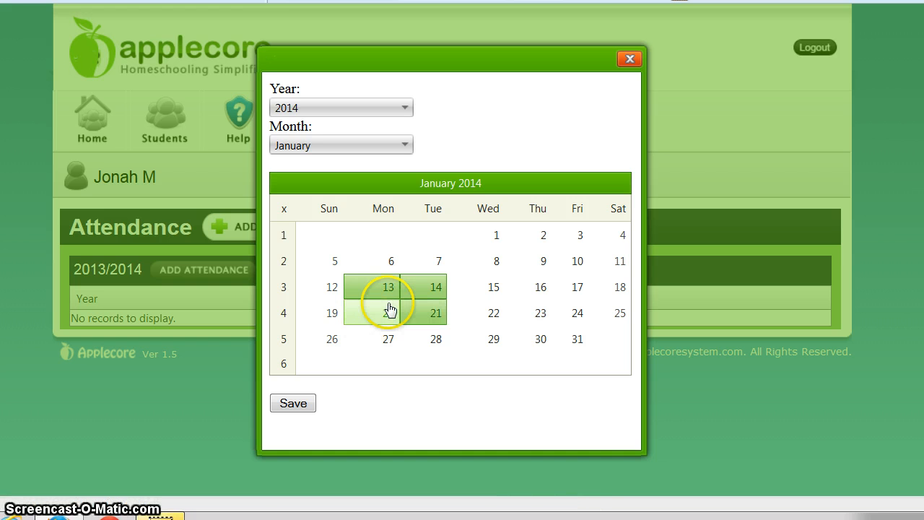
pyautogui.click(391, 259)
pyautogui.click(432, 260)
pyautogui.click(489, 262)
pyautogui.click(499, 234)
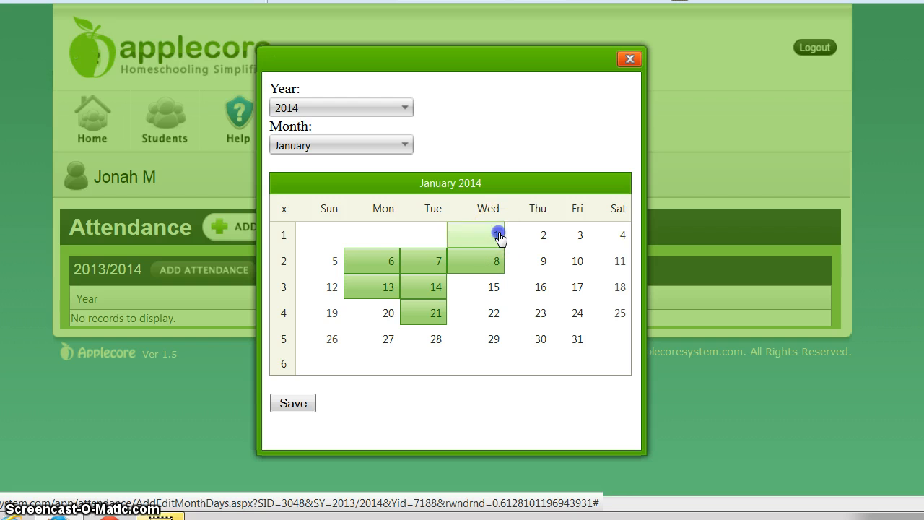
pyautogui.click(538, 237)
pyautogui.click(580, 238)
pyautogui.click(578, 262)
pyautogui.click(543, 263)
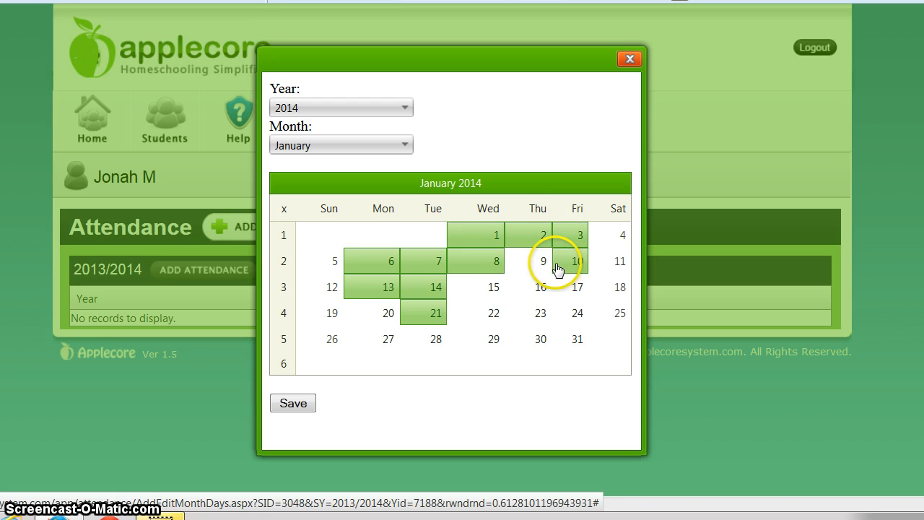
# Mark January 15–17, 22–24 and 27–31, 2014, then save the attendance record.
pyautogui.click(543, 287)
pyautogui.click(499, 289)
pyautogui.click(573, 290)
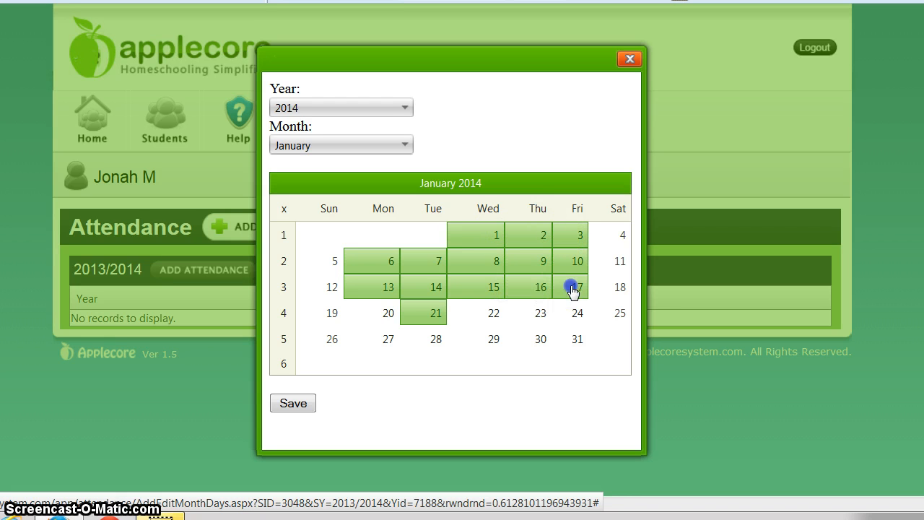
pyautogui.click(569, 315)
pyautogui.click(520, 323)
pyautogui.click(494, 318)
pyautogui.click(480, 345)
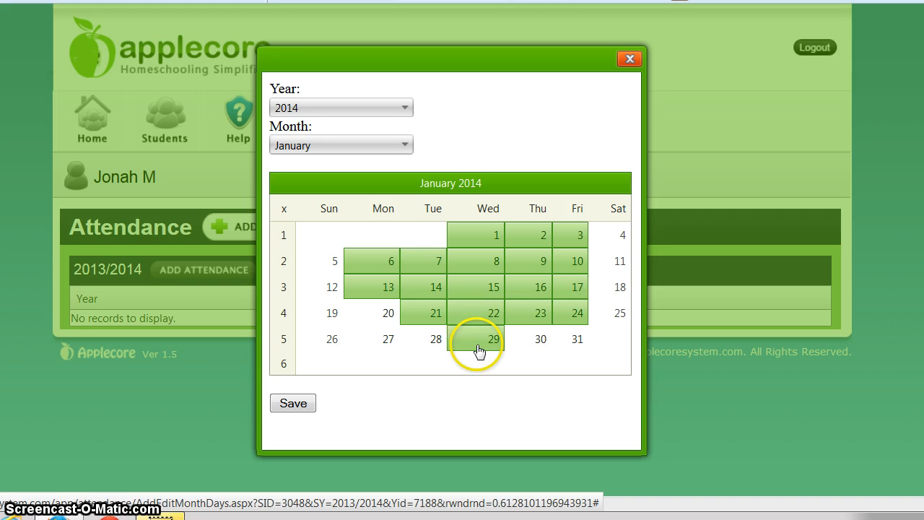
pyautogui.click(436, 344)
pyautogui.click(386, 345)
pyautogui.click(542, 341)
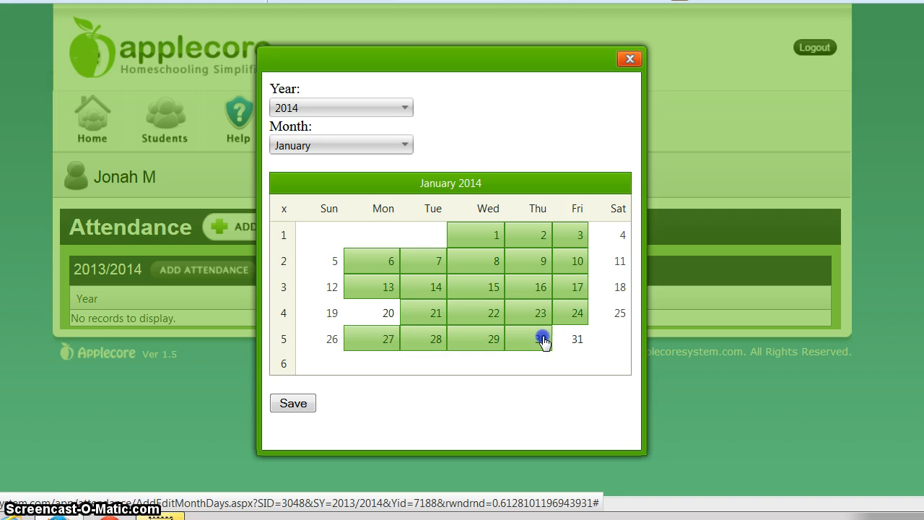
pyautogui.click(579, 349)
pyautogui.click(298, 403)
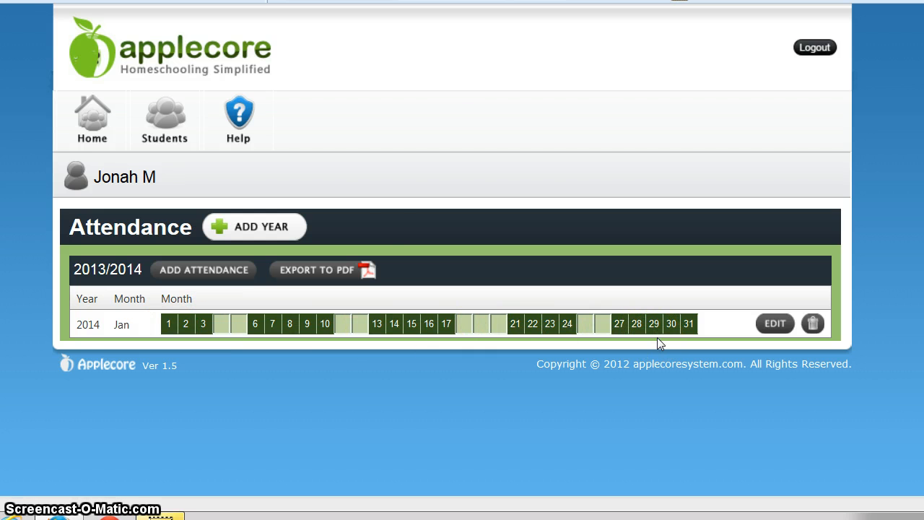
# Export the 2013/2014 attendance to PDF, close the preview, and go back to Students.
pyautogui.click(312, 270)
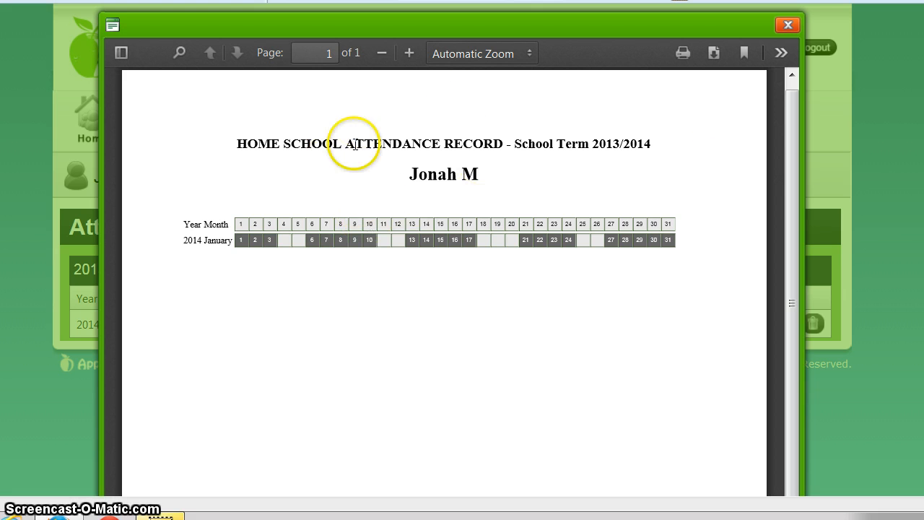
pyautogui.click(790, 26)
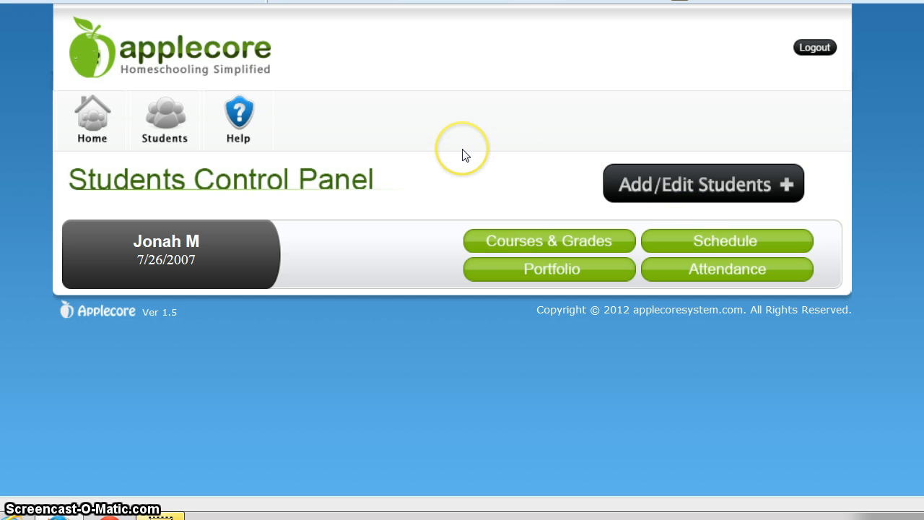
pyautogui.click(696, 104)
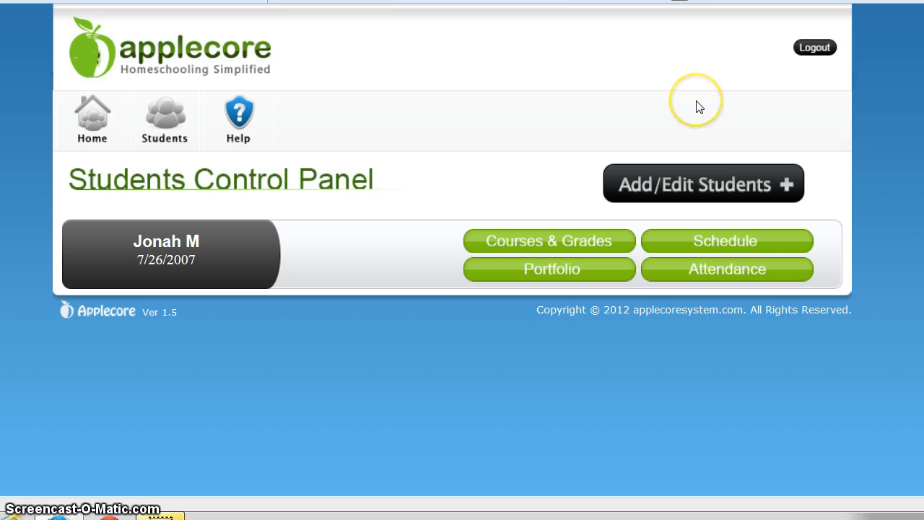
pyautogui.click(470, 96)
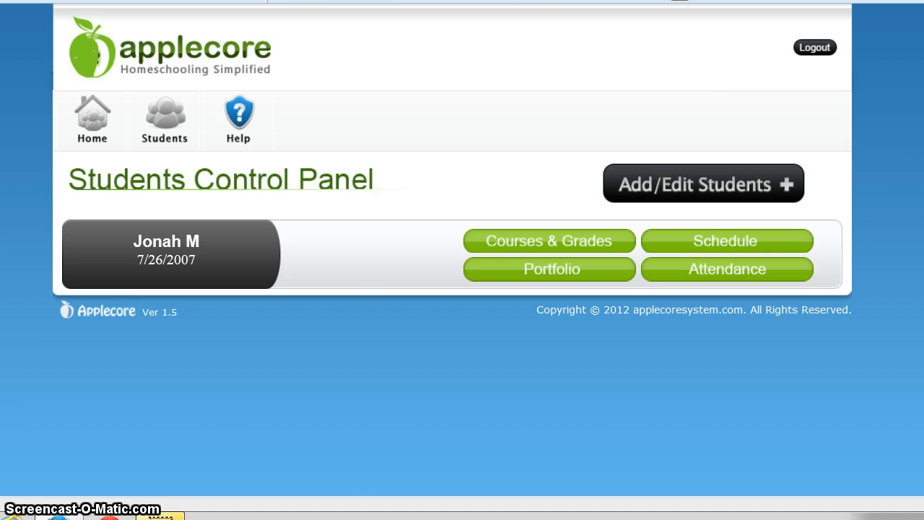